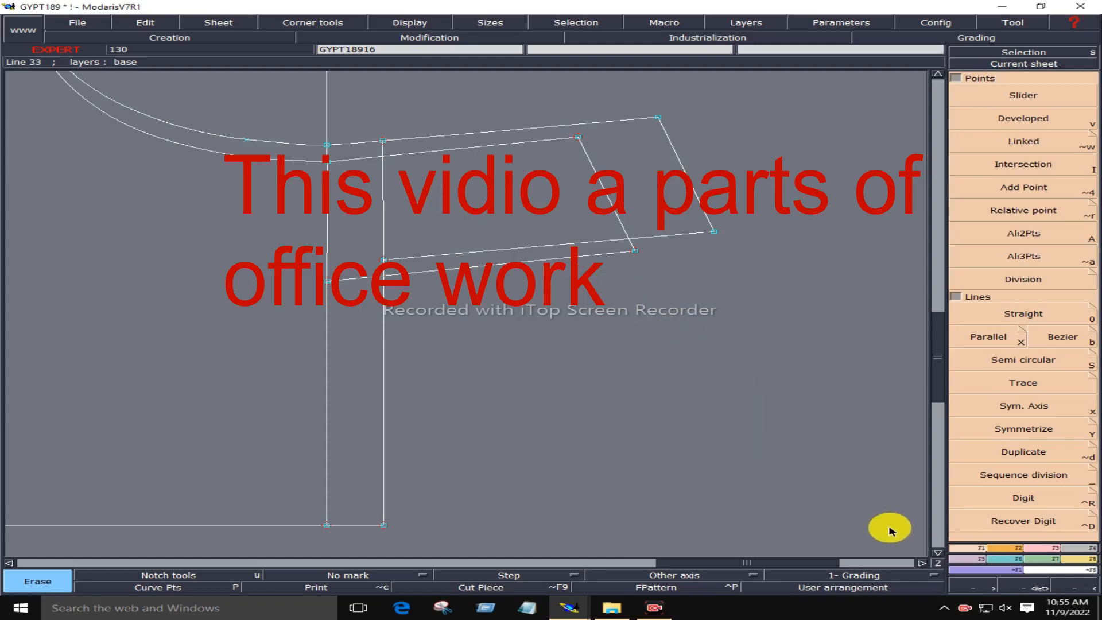
# - Place one notch on the left vertical edge of the overlapping slanted shapes and two notches on the neighbouring vertical edge
pyautogui.click(967, 549)
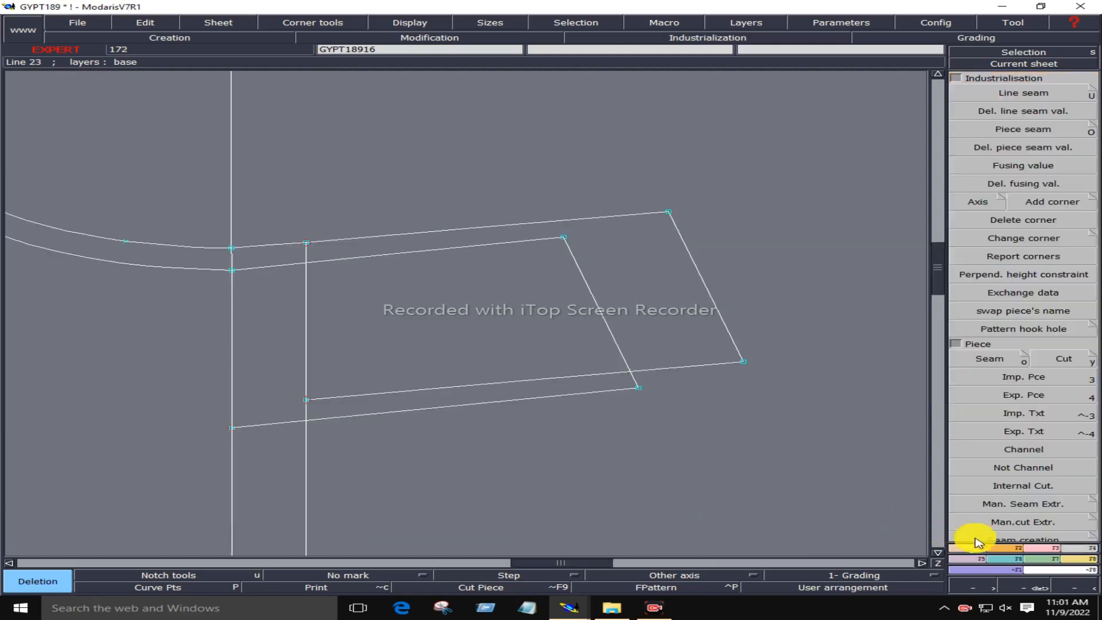
pyautogui.click(1011, 548)
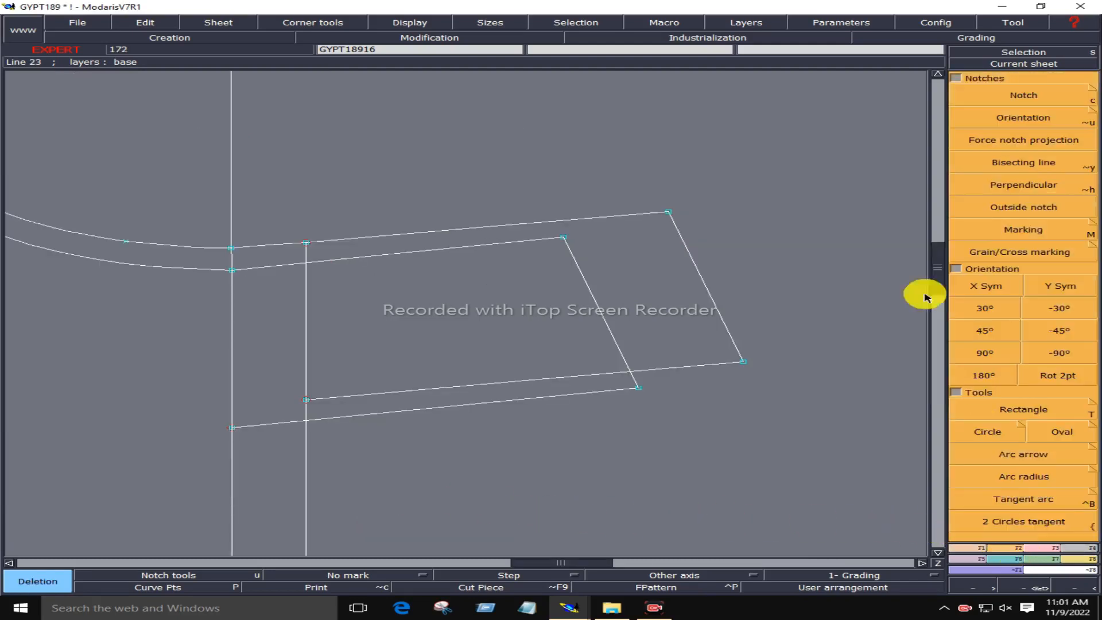
pyautogui.click(1021, 98)
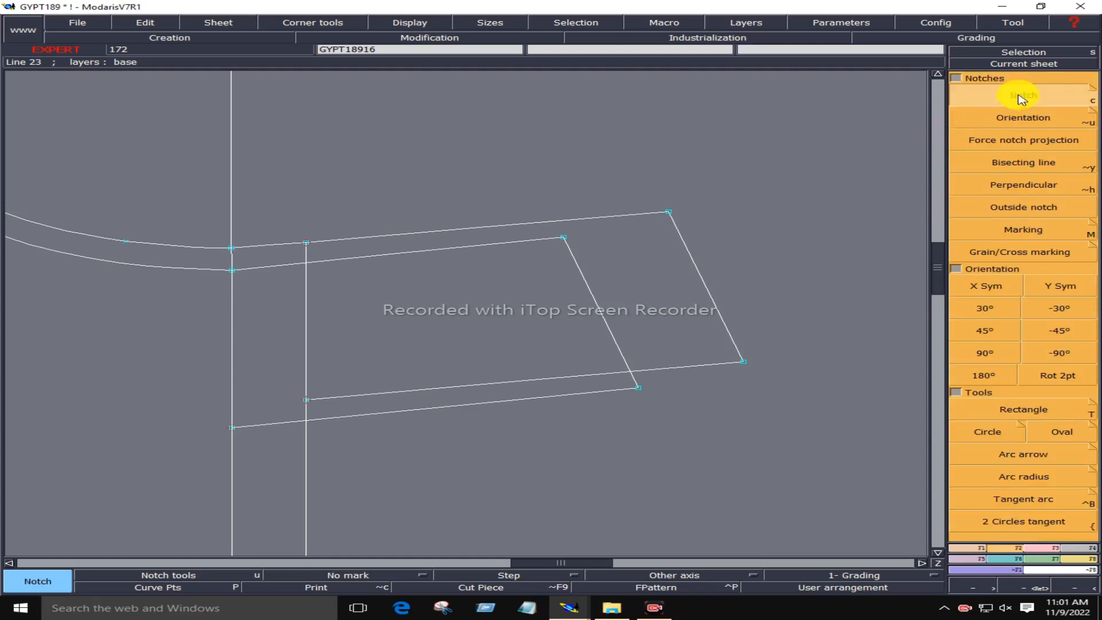
pyautogui.click(232, 344)
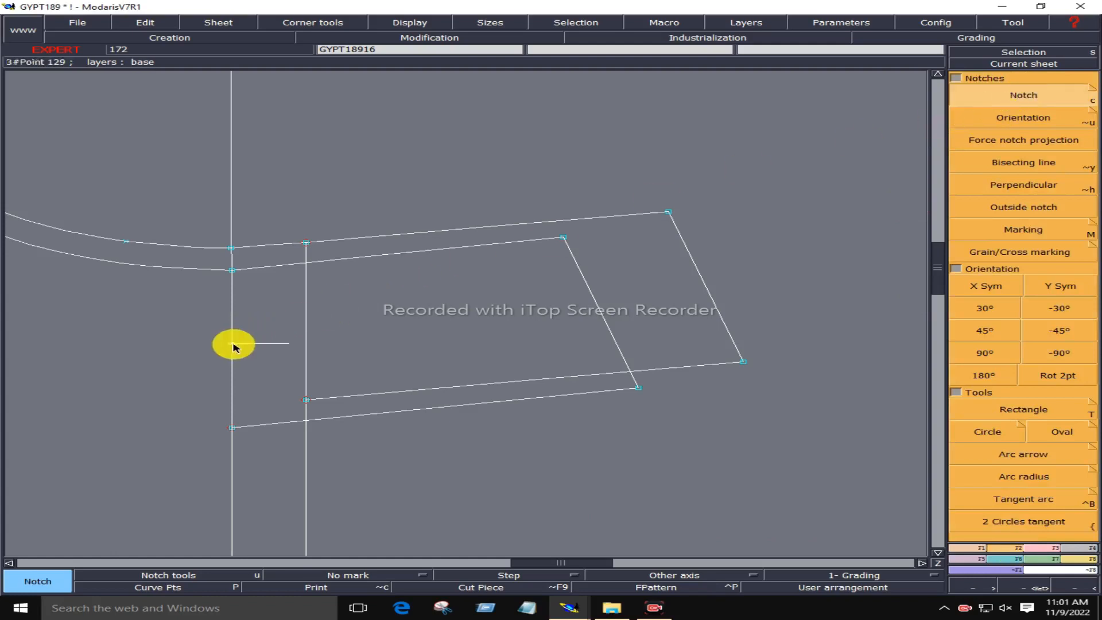
pyautogui.click(306, 332)
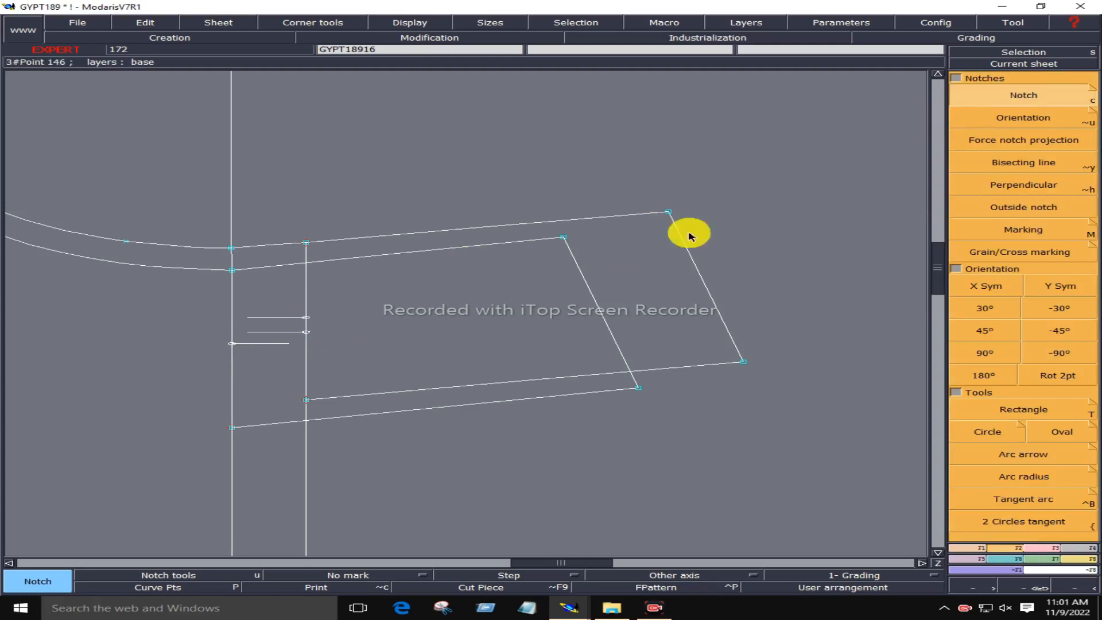
# - Reorient the two notches on the second vertical edge so they point inward, into the right-hand slanted shape
pyautogui.click(1042, 123)
pyautogui.click(256, 316)
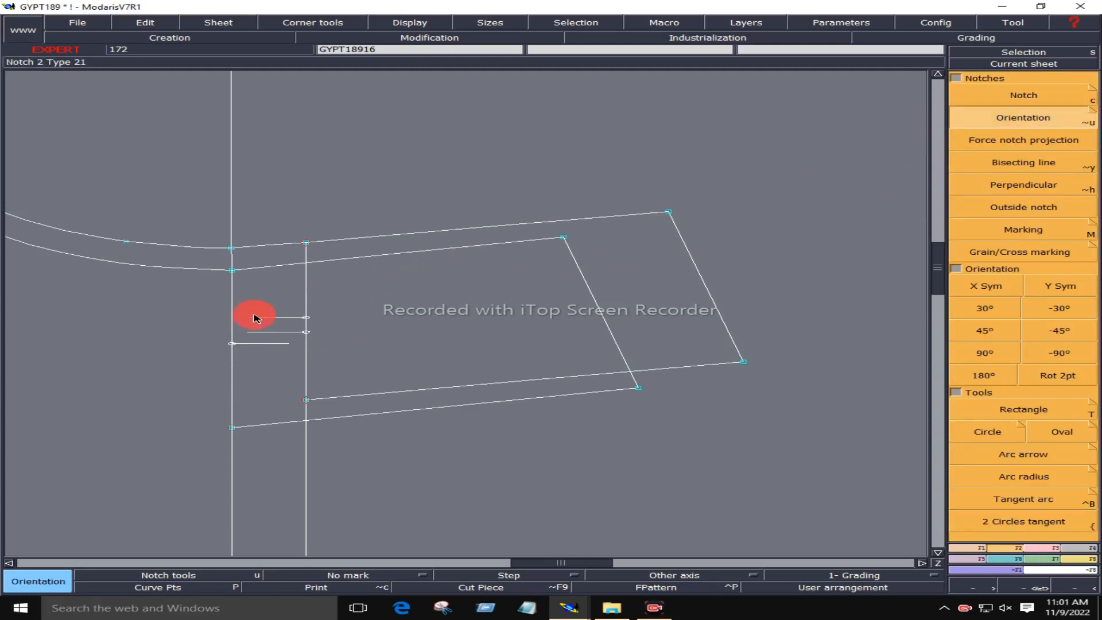
pyautogui.click(393, 313)
pyautogui.click(254, 332)
pyautogui.click(378, 329)
# - Insert a point at the base of each of the three notches on the two vertical edges
pyautogui.click(1049, 549)
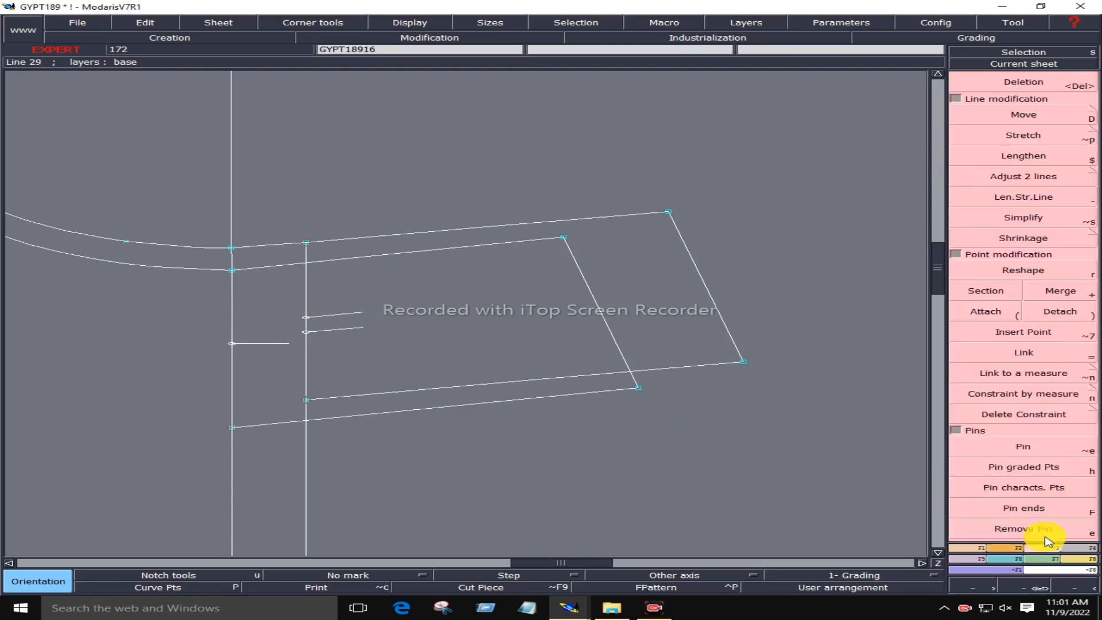
pyautogui.click(1034, 335)
pyautogui.click(307, 316)
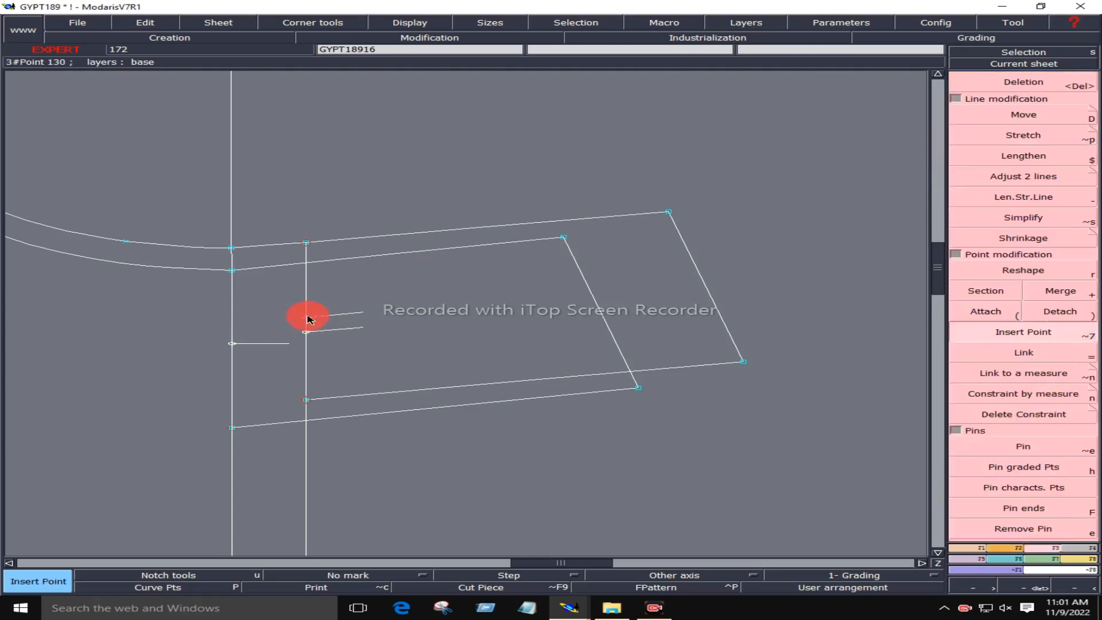
pyautogui.click(307, 333)
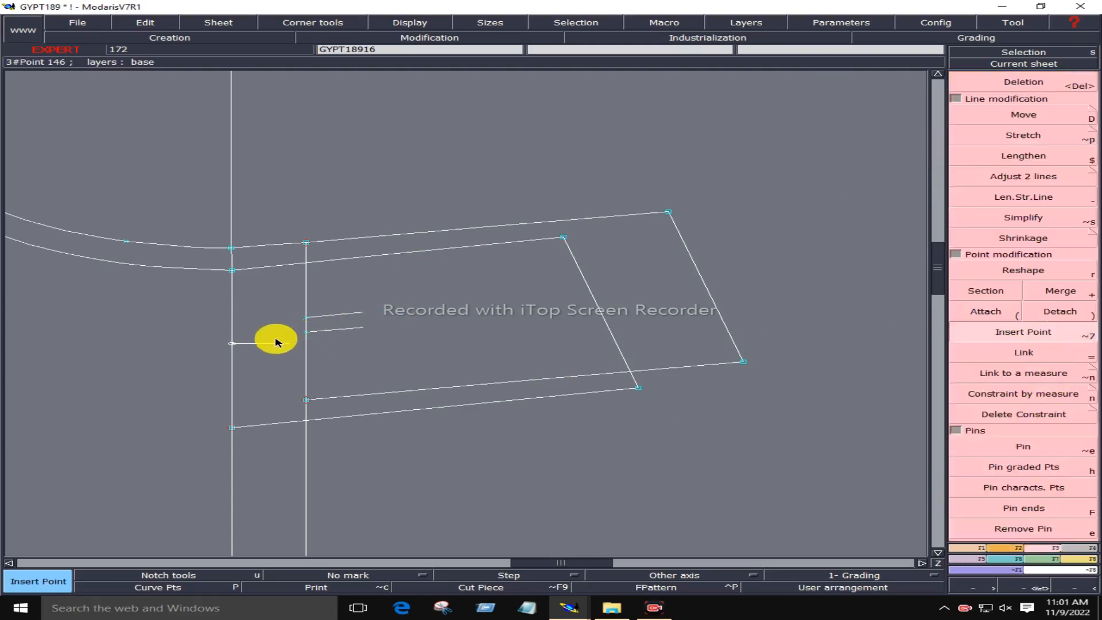
pyautogui.click(232, 343)
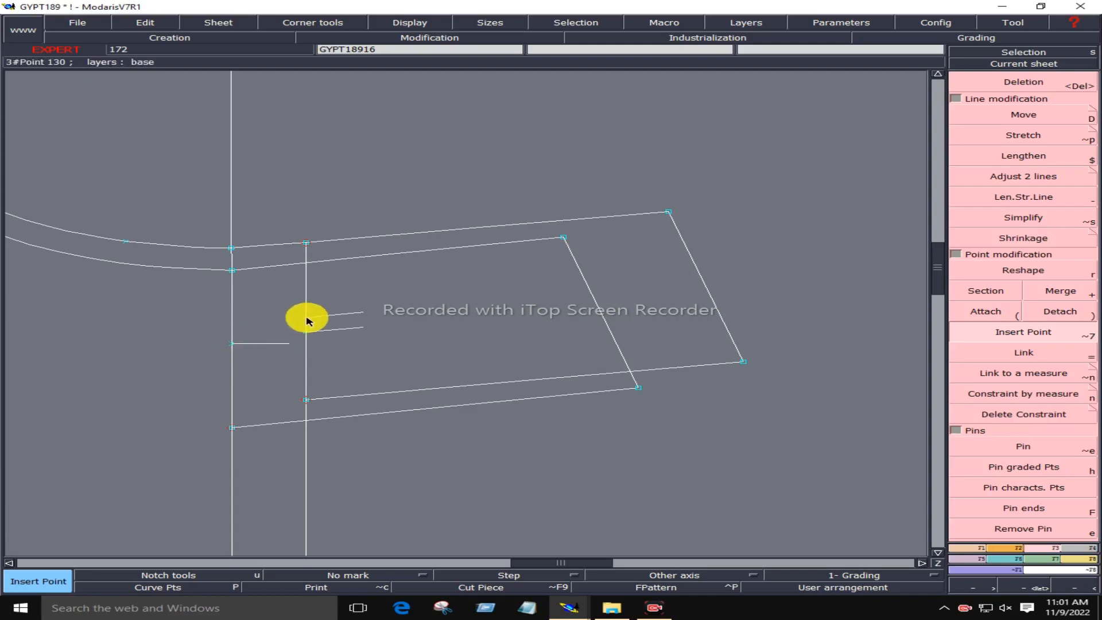
# - Extract the left slanted shape with the single notch as a Seam piece, adding its lower strip to the selected area
pyautogui.click(1087, 548)
pyautogui.click(1002, 359)
pyautogui.click(354, 307)
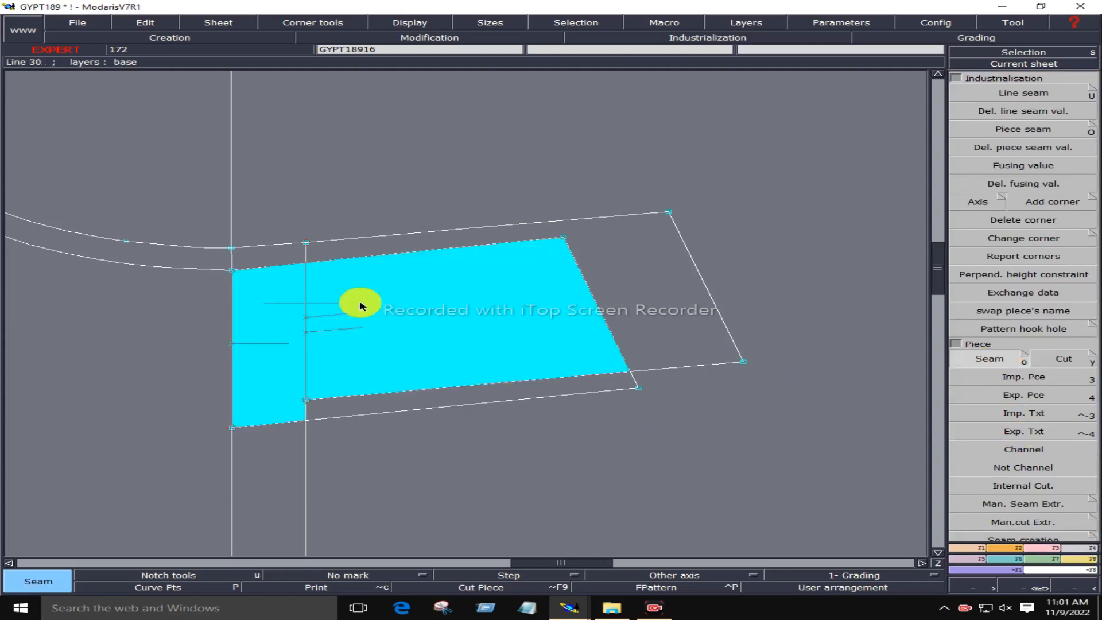
pyautogui.click(401, 405)
pyautogui.rightClick(401, 405)
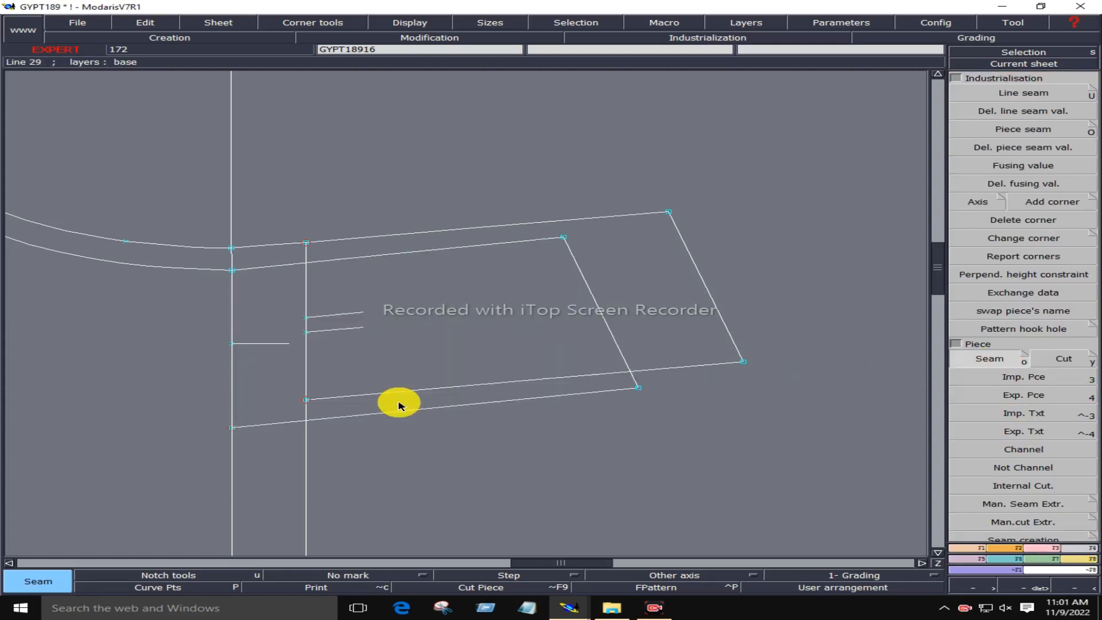
# - Extract the right slanted shape with the two notches as a second Seam piece
pyautogui.click(350, 354)
pyautogui.click(409, 251)
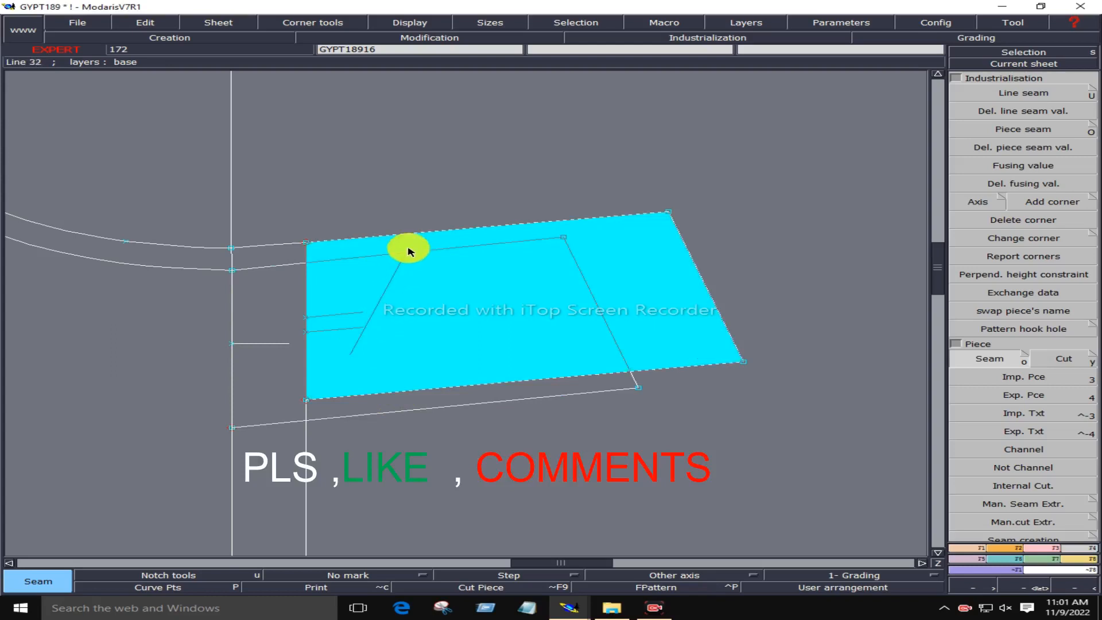
pyautogui.rightClick(409, 251)
# - Display all the sheets and flip the two-notch piece with Y Sym
pyautogui.press('j')
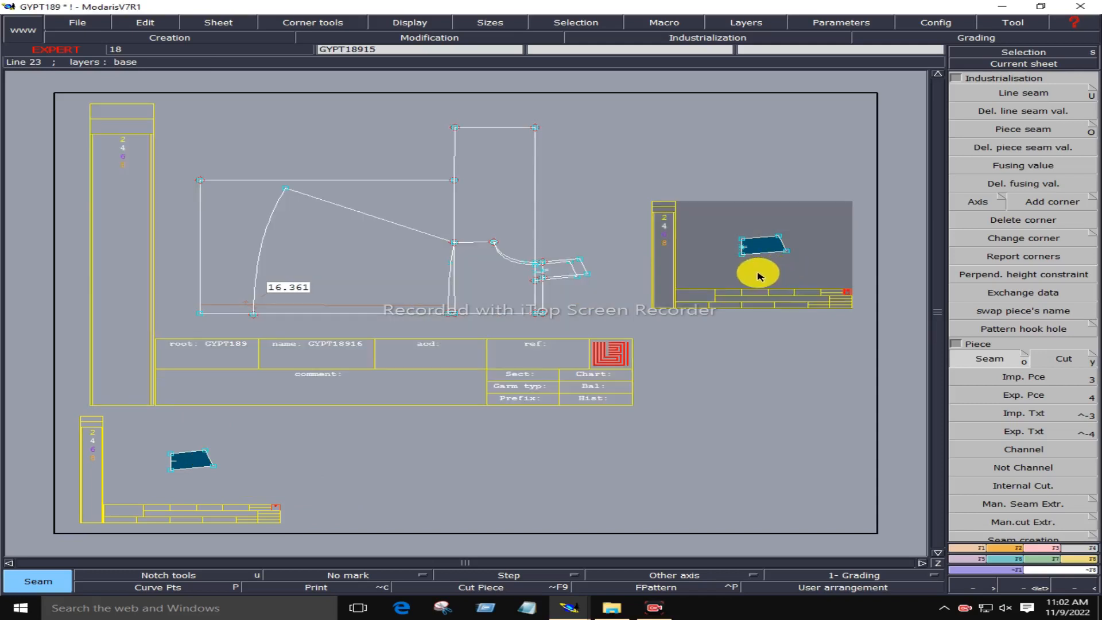
pyautogui.click(1012, 550)
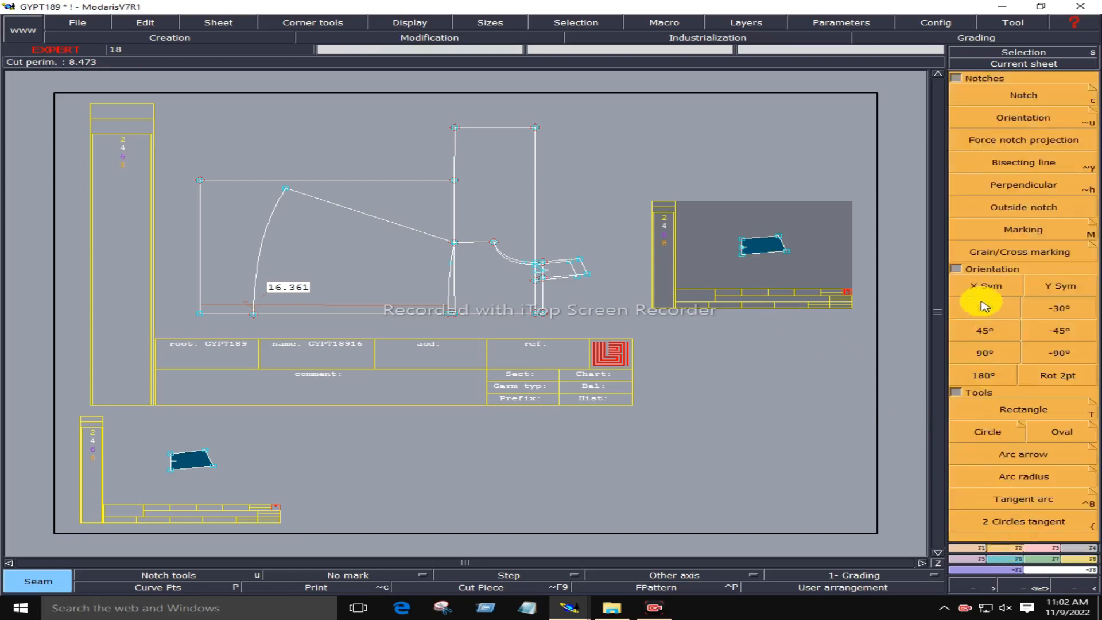
pyautogui.click(1050, 287)
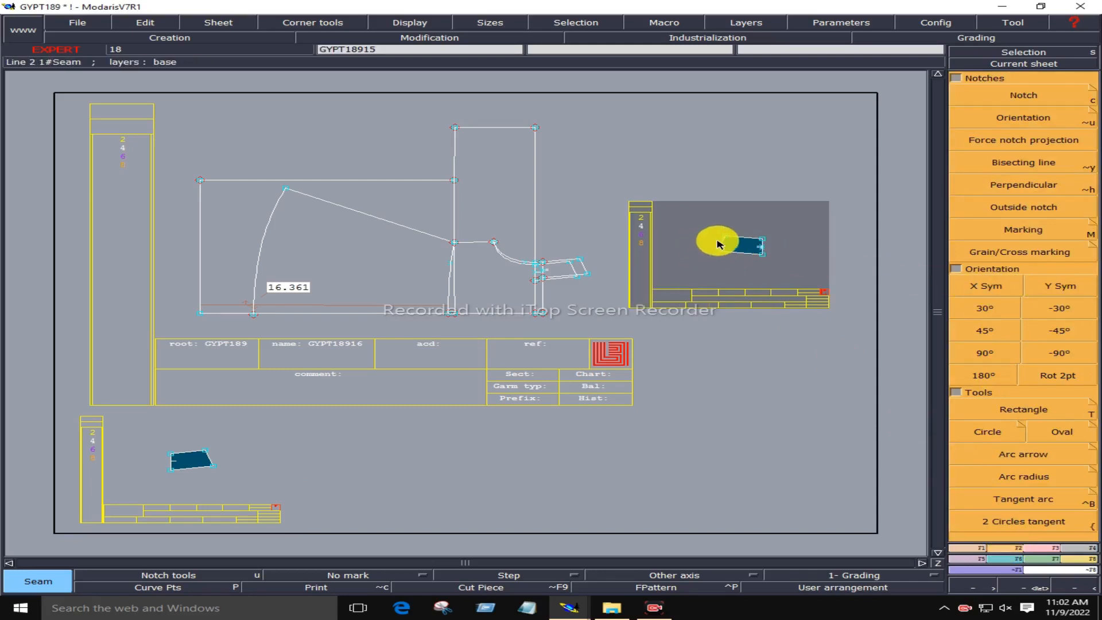
# - Marry the flipped two-notch piece to the single-notch piece by joining their lower outer corners
pyautogui.click(1082, 562)
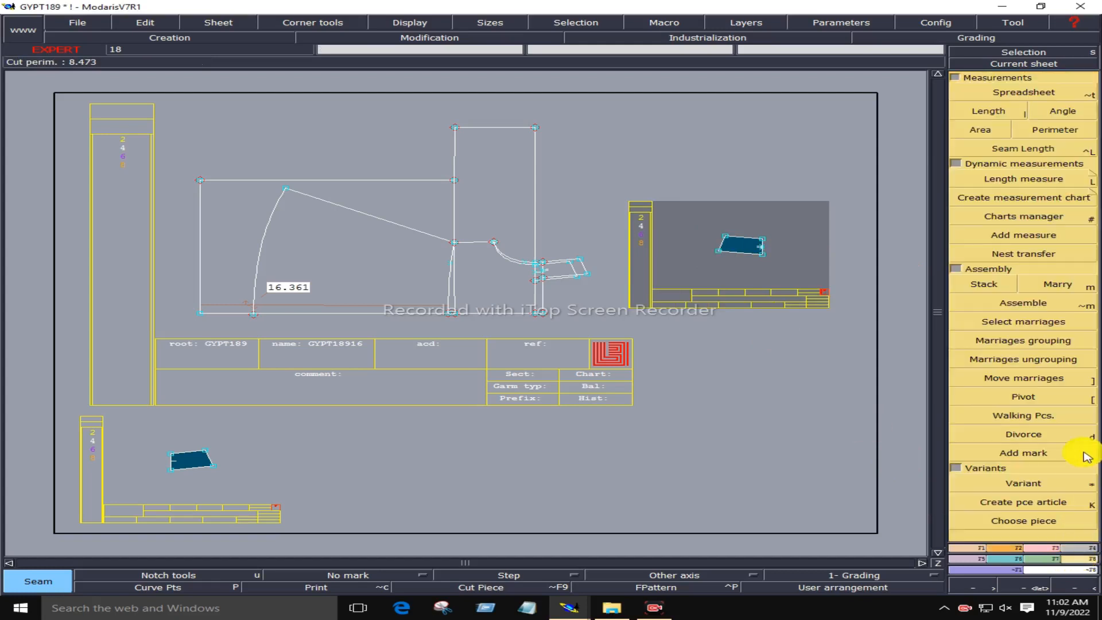
pyautogui.click(1043, 287)
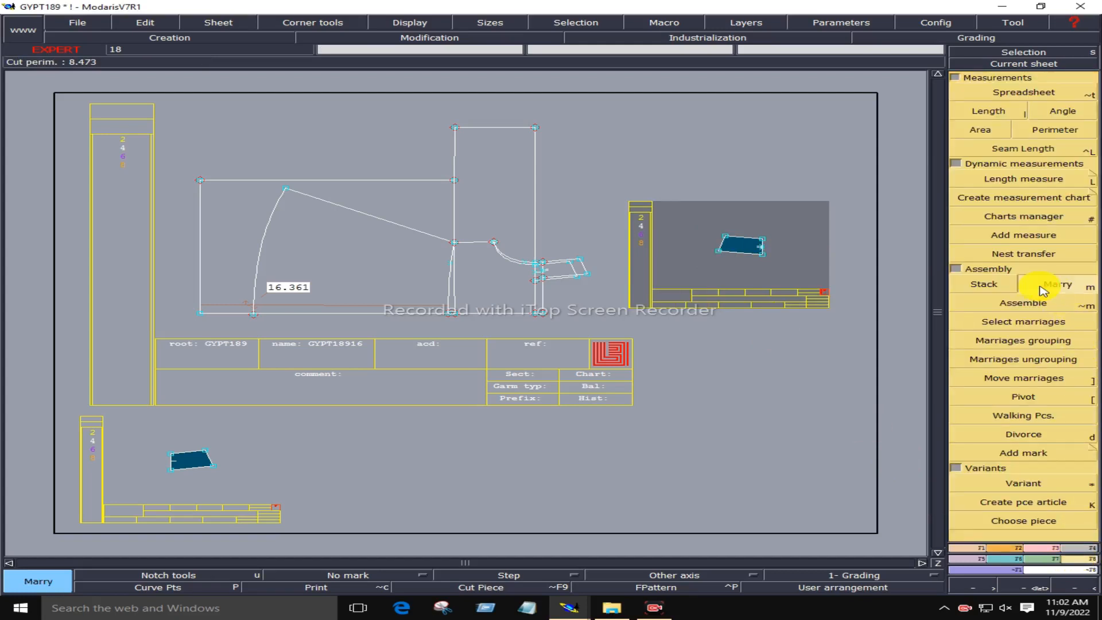
pyautogui.click(719, 253)
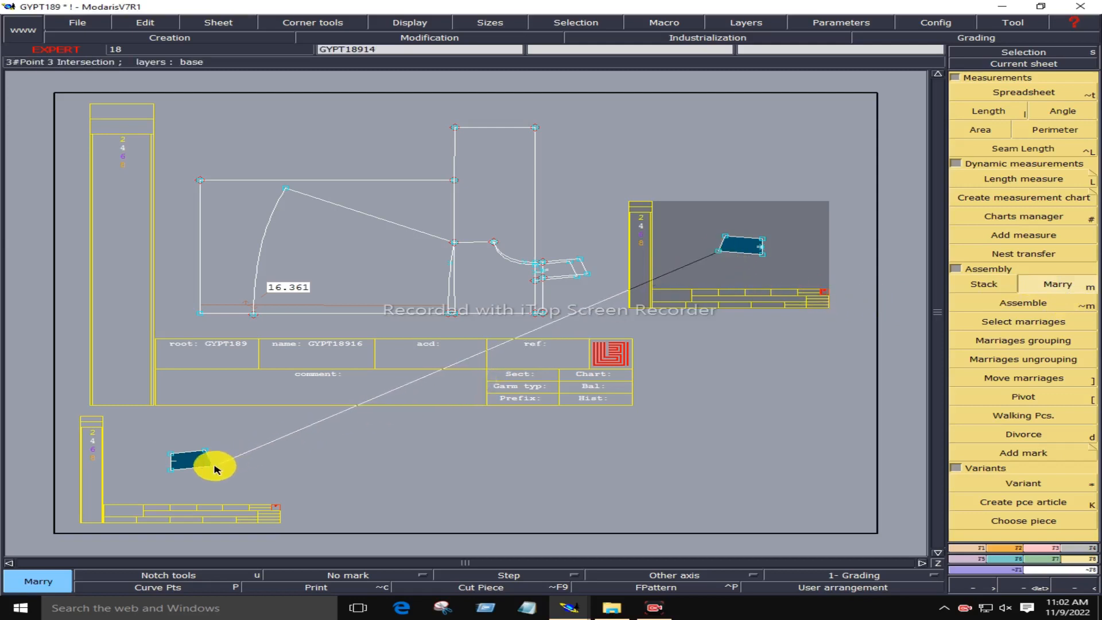
pyautogui.click(215, 470)
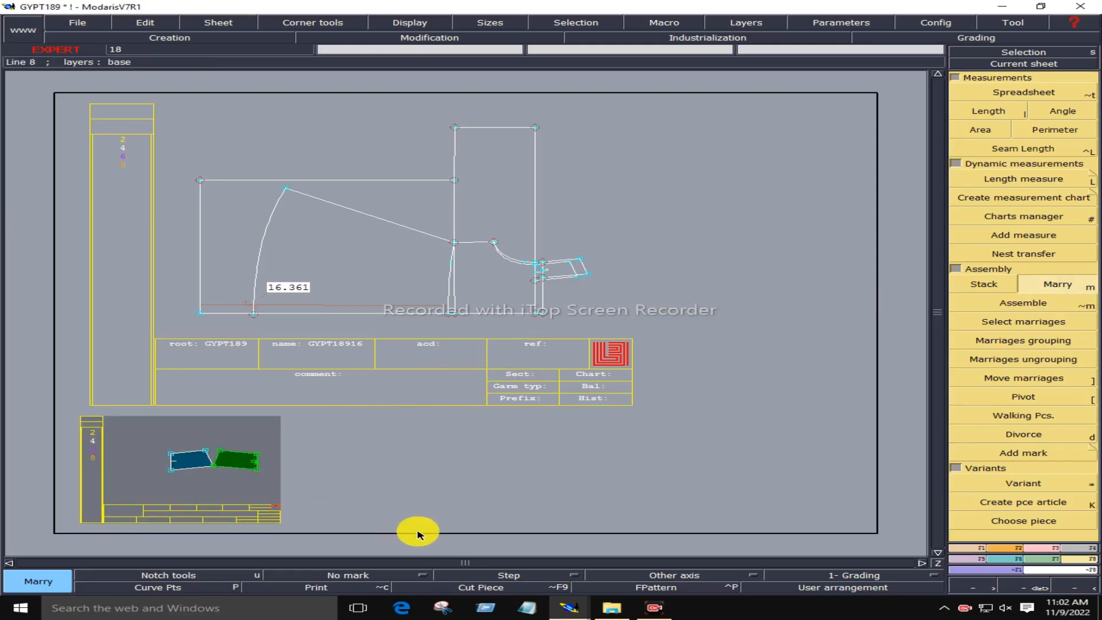
# - Rotate the married pieces with Rot 2pt so the single-notch piece's lower edge lies horizontal
pyautogui.press('Home')
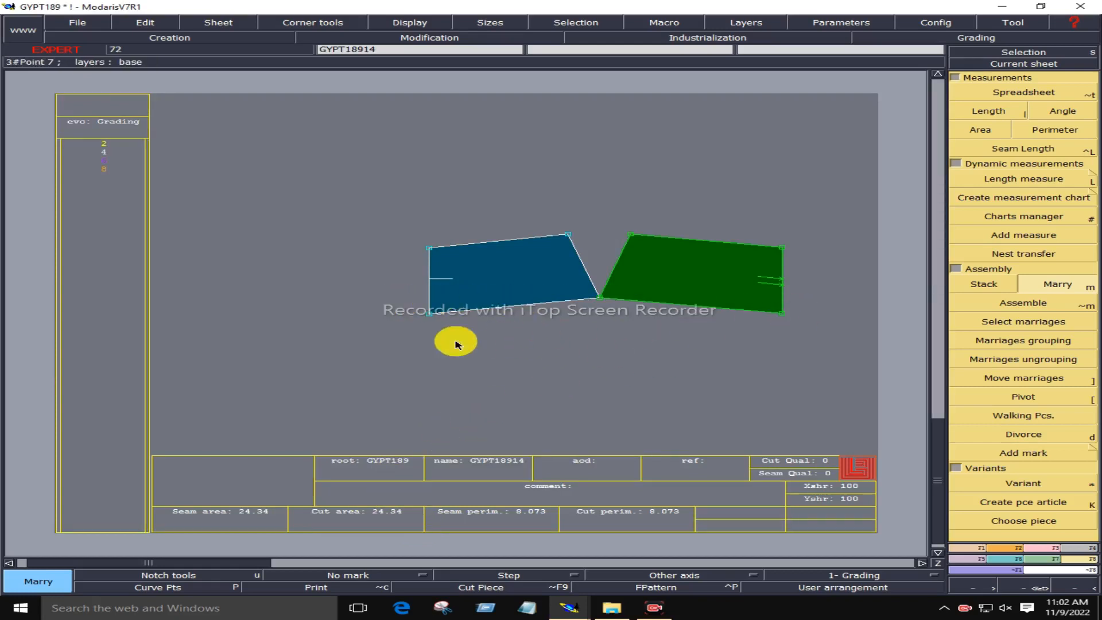
pyautogui.click(1013, 549)
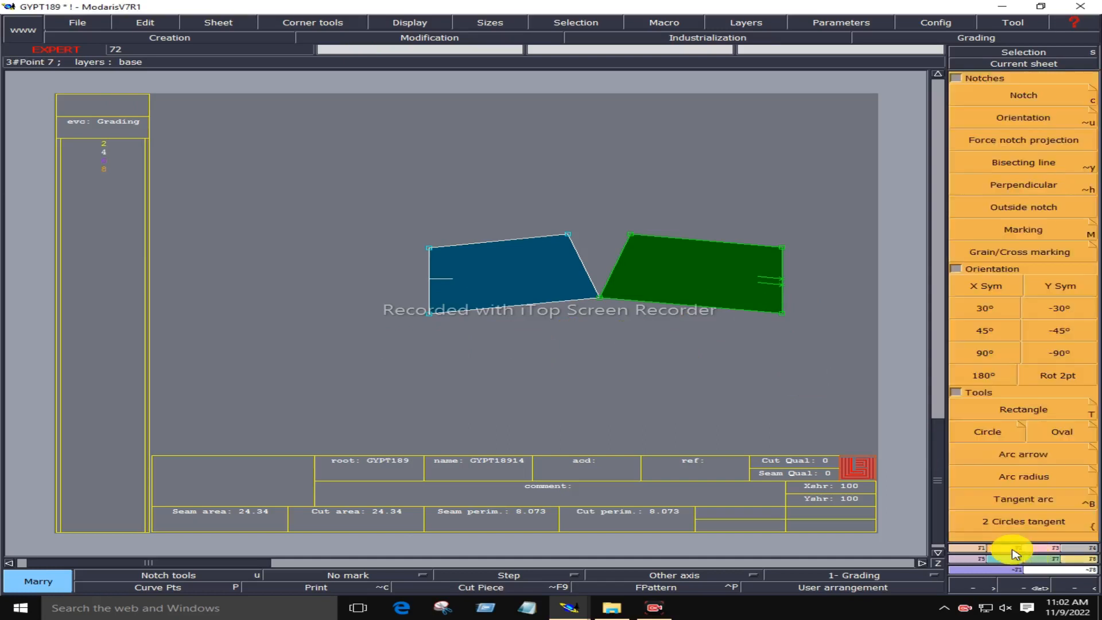
pyautogui.click(1057, 376)
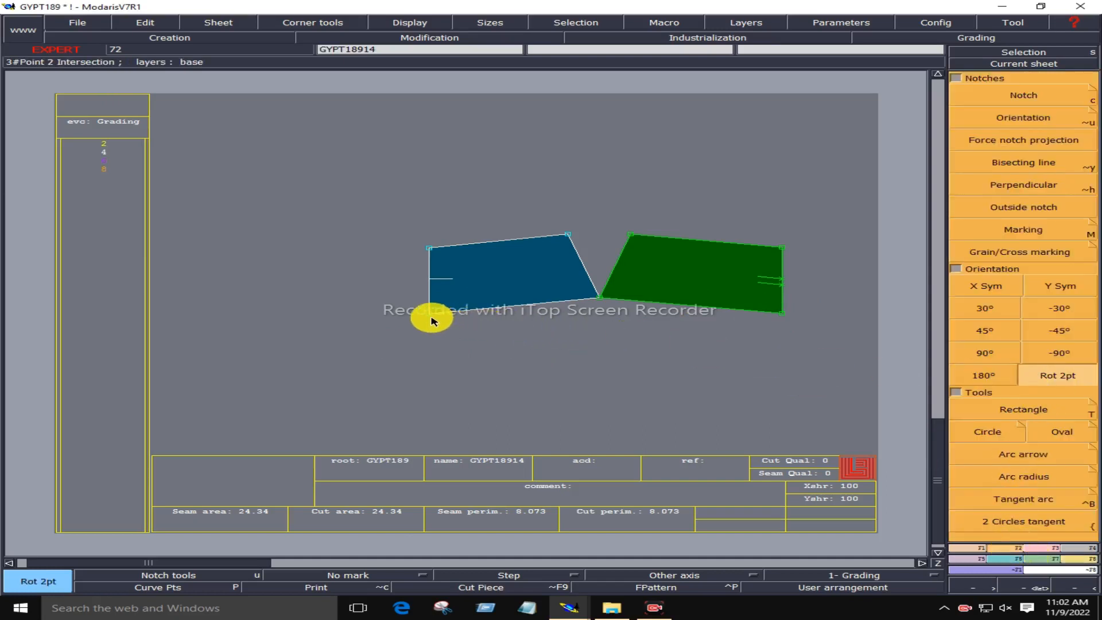
pyautogui.click(600, 300)
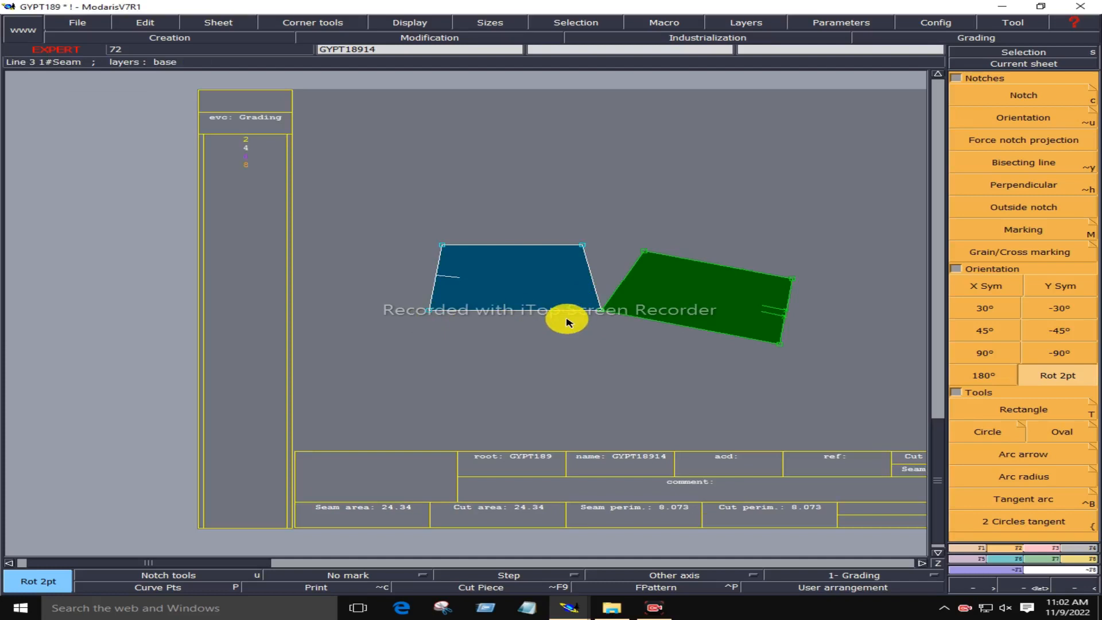
# - Pivot the married green piece about the shared corner until its upper edge is level with the blue piece
pyautogui.click(1082, 566)
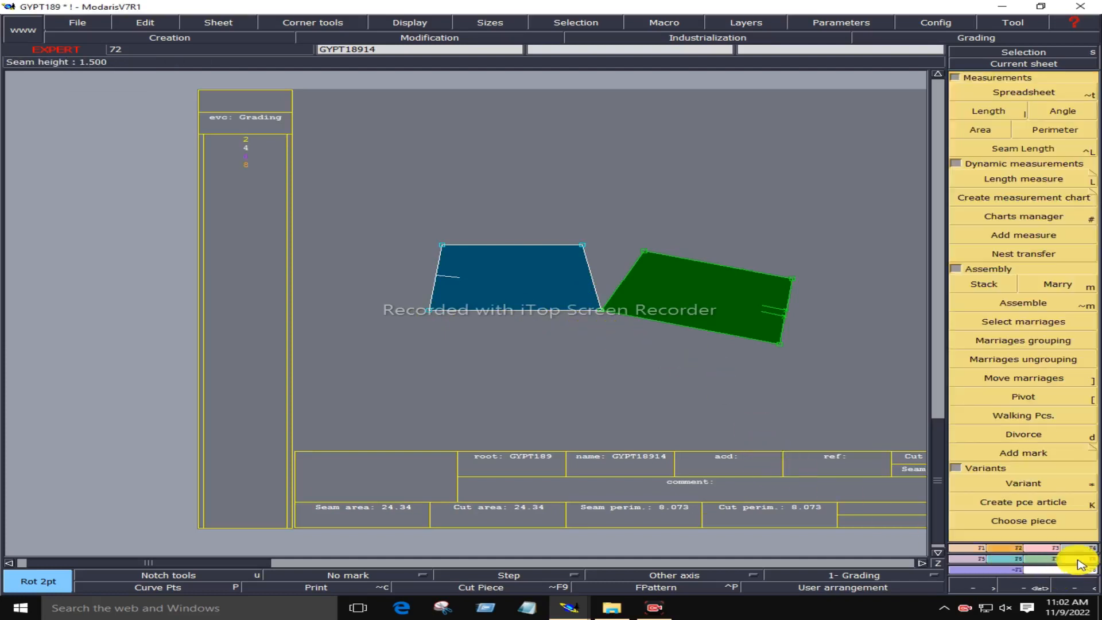
pyautogui.click(1025, 400)
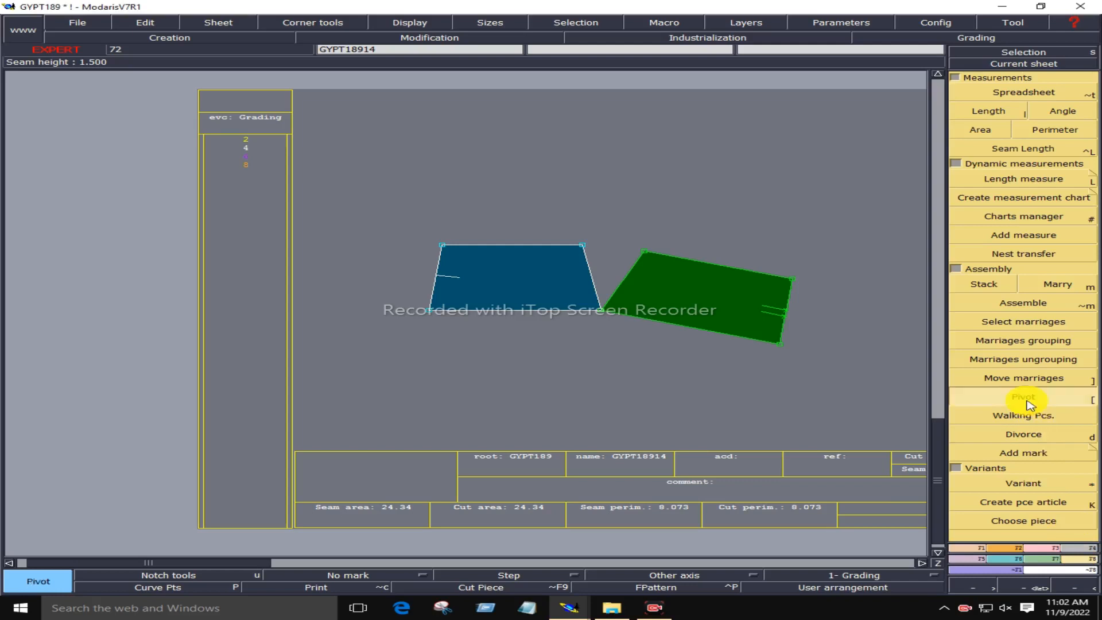
pyautogui.click(784, 287)
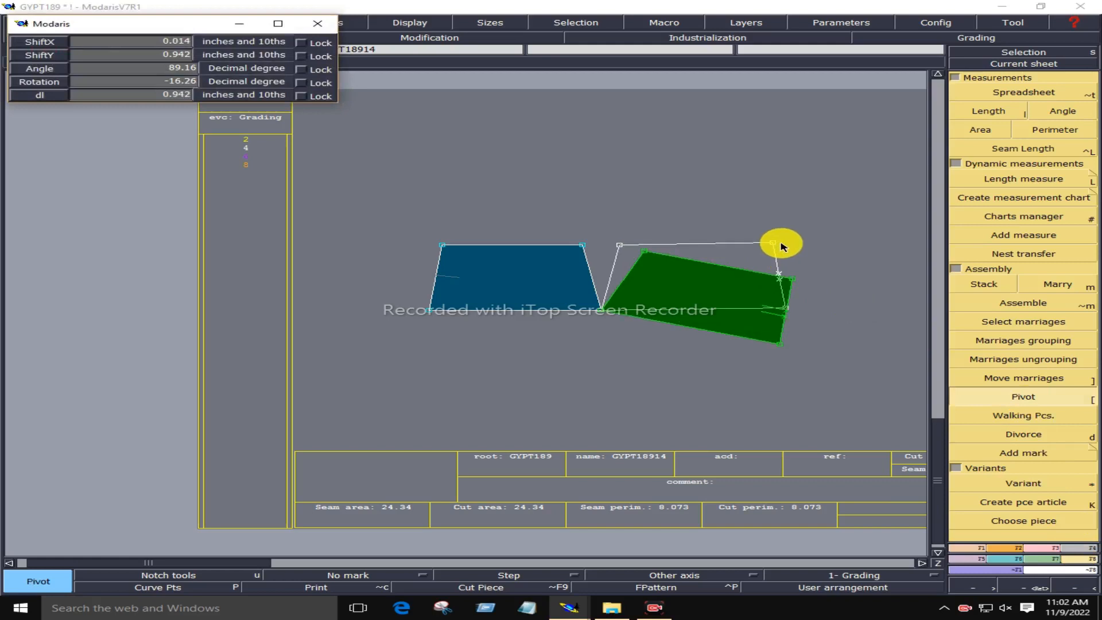
pyautogui.click(786, 248)
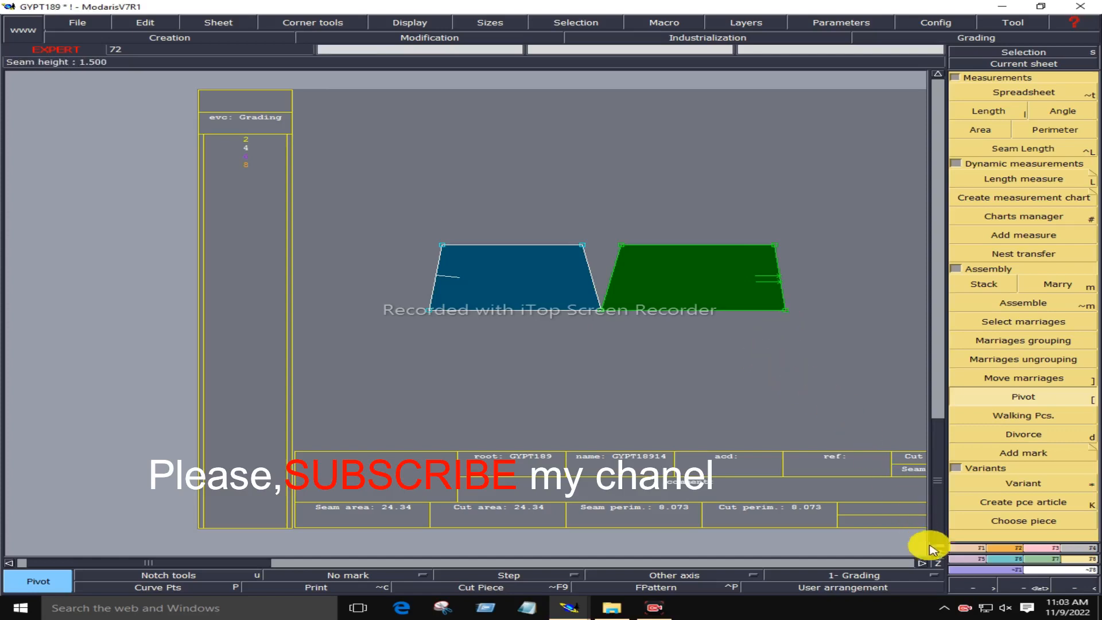
# - Draw a Bezier line between the facing upper corners of both pieces, and a vertical one from their shared corner up to it
pyautogui.click(964, 549)
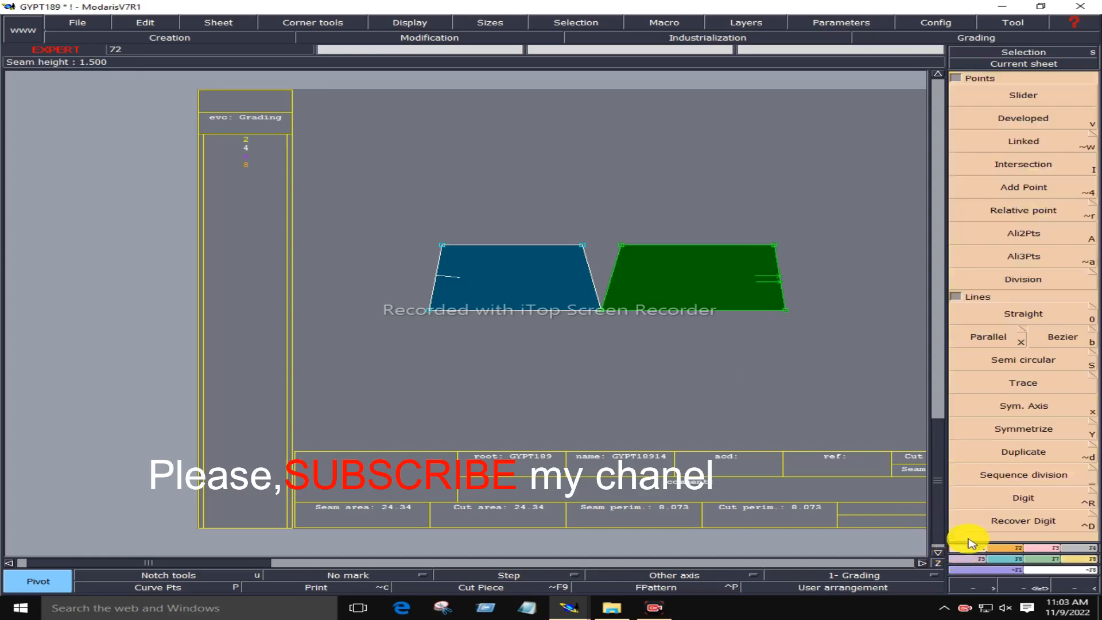
pyautogui.click(1071, 344)
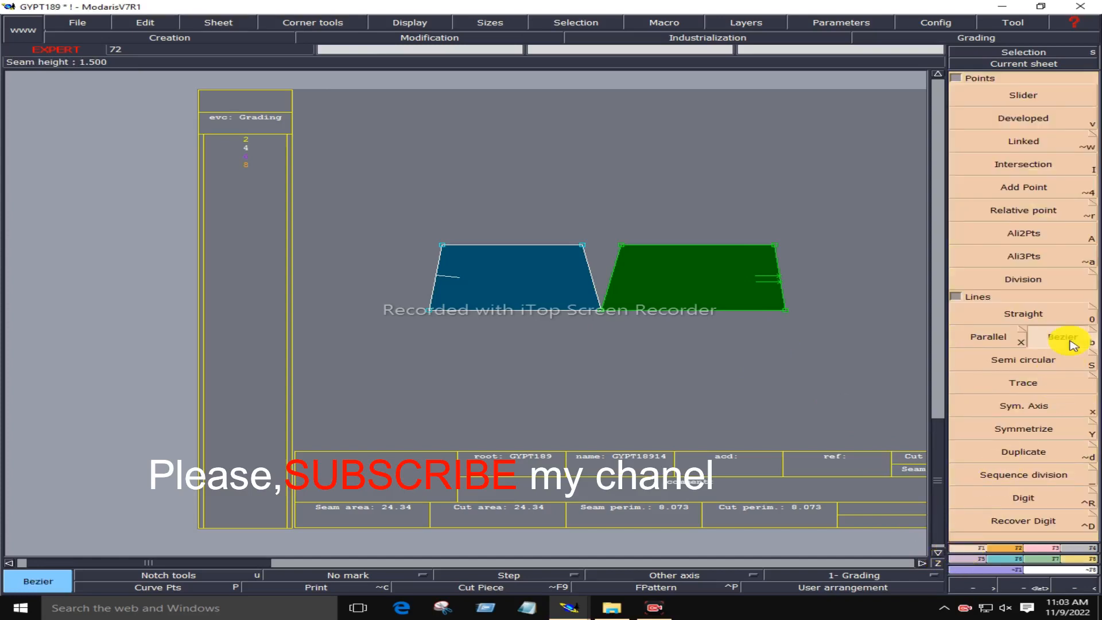
pyautogui.click(583, 247)
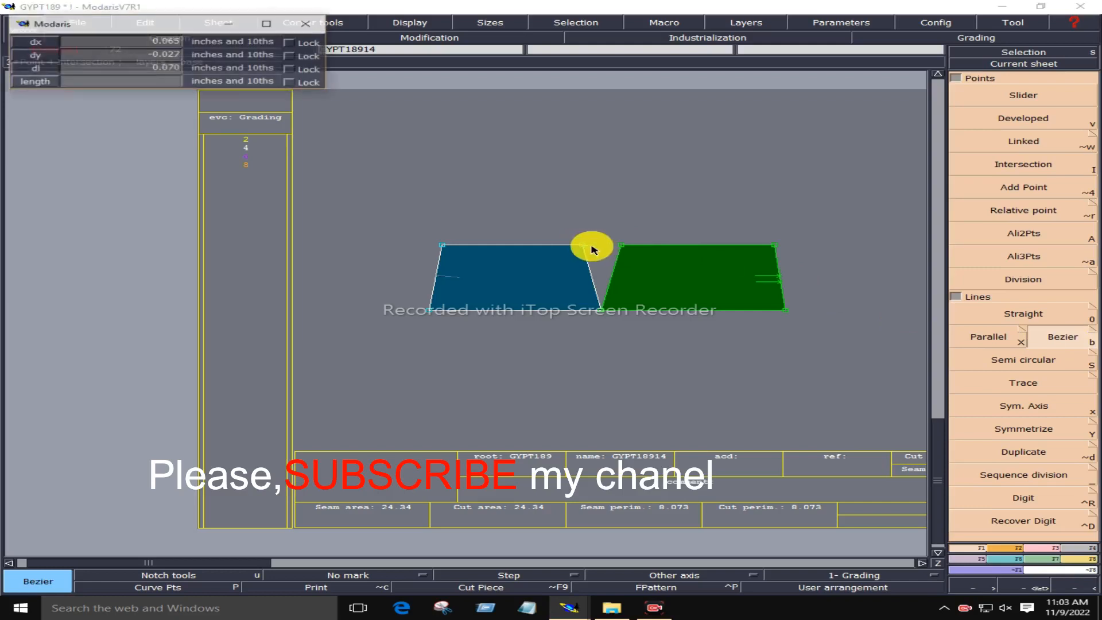
pyautogui.click(626, 248)
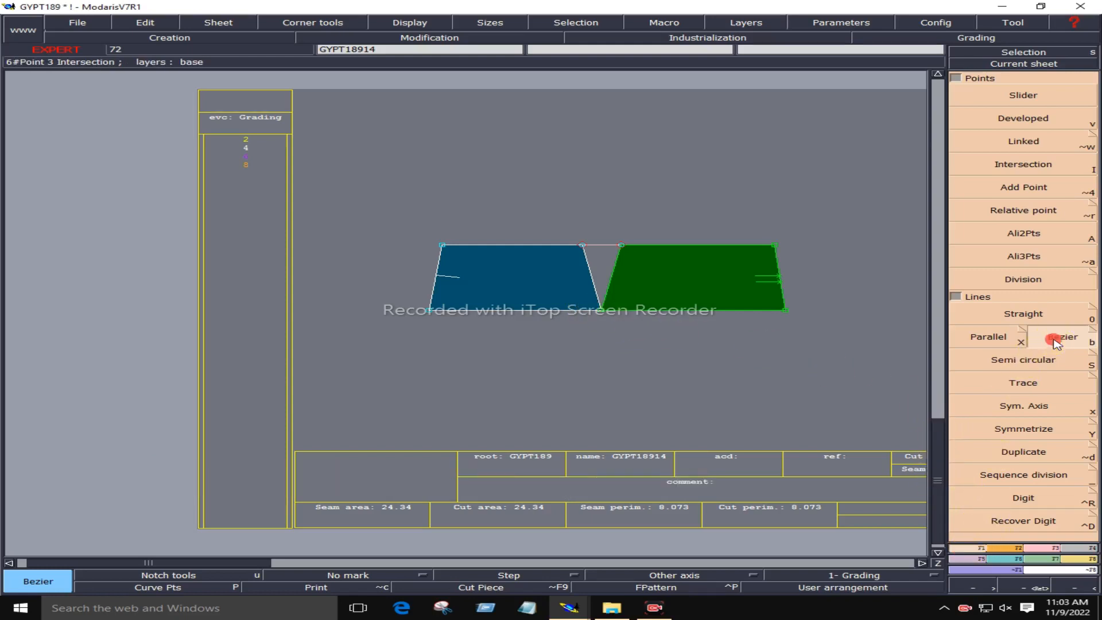
pyautogui.click(603, 314)
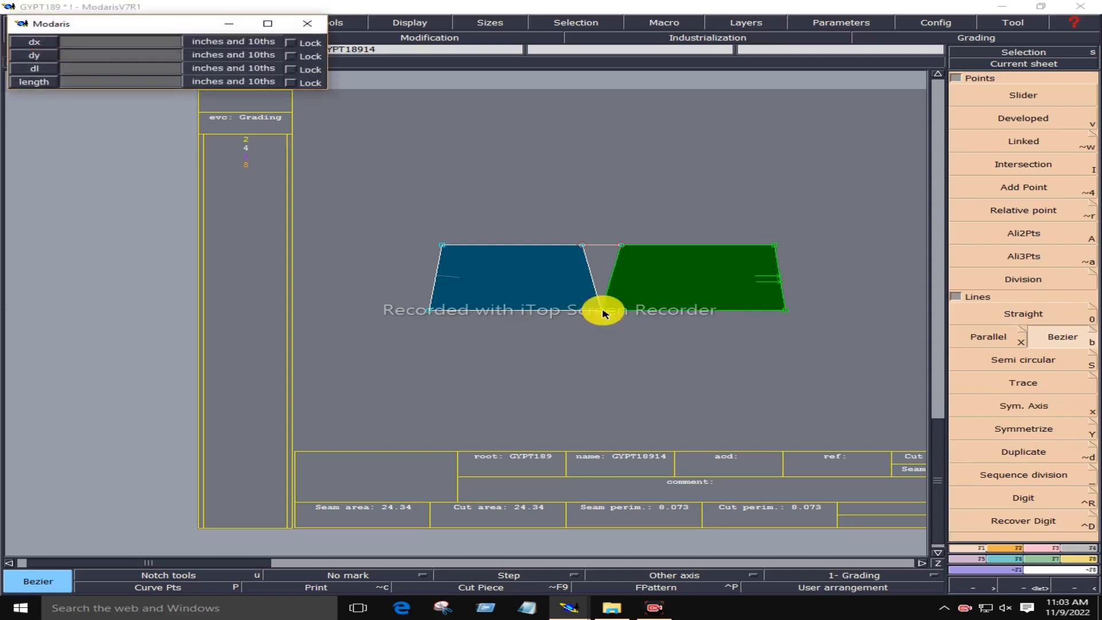
pyautogui.click(601, 248)
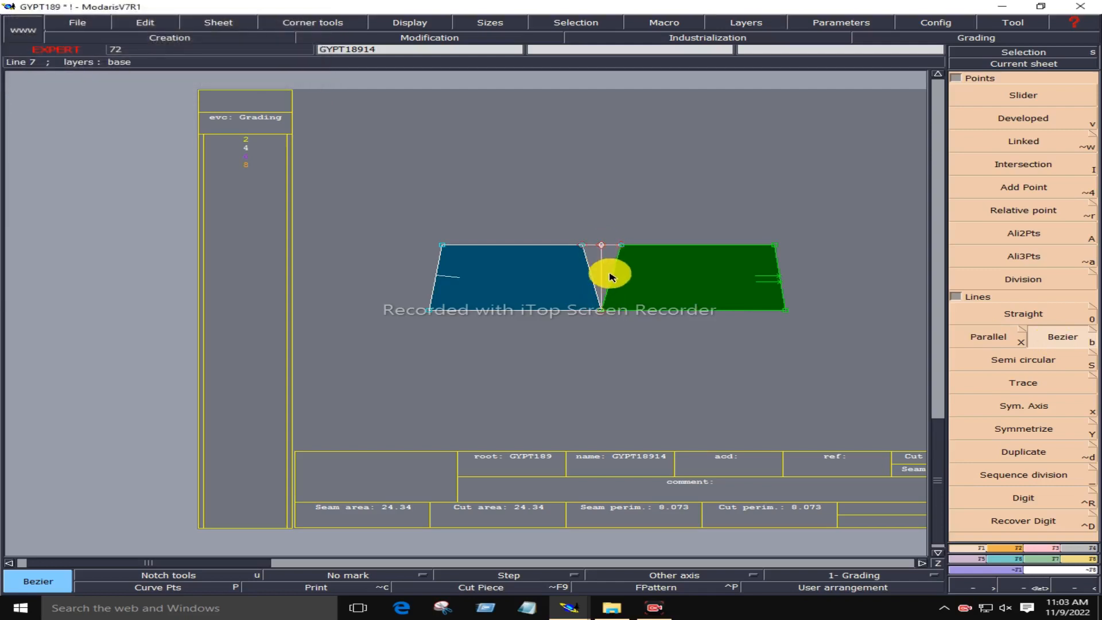
# - Insert a point on the connecting line between the two upper corners, where the vertical line meets it
pyautogui.click(1050, 549)
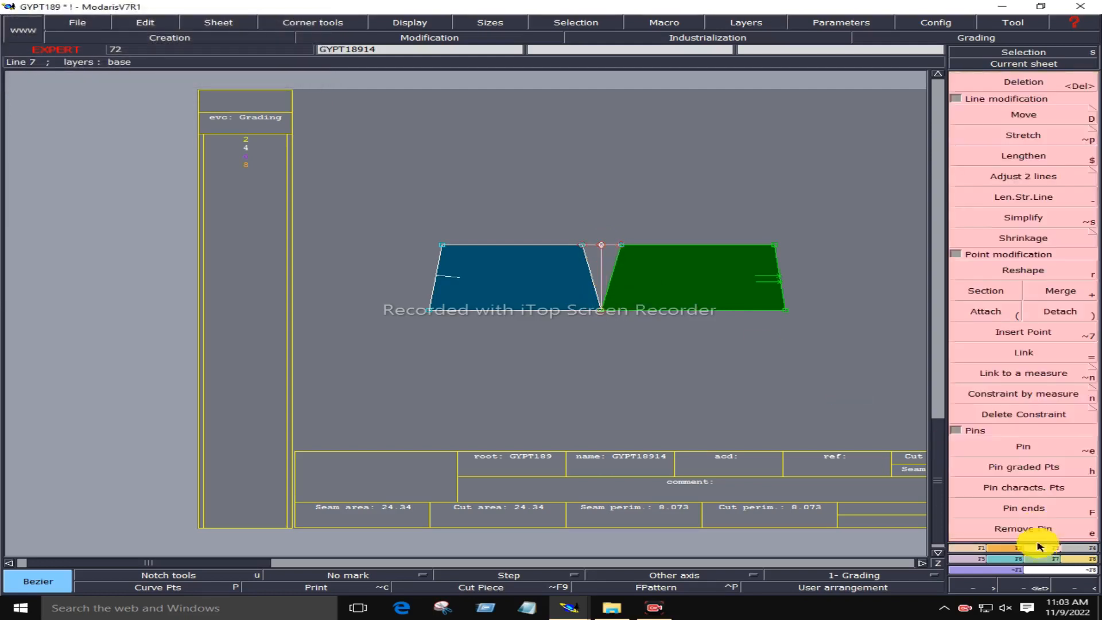
pyautogui.click(1011, 334)
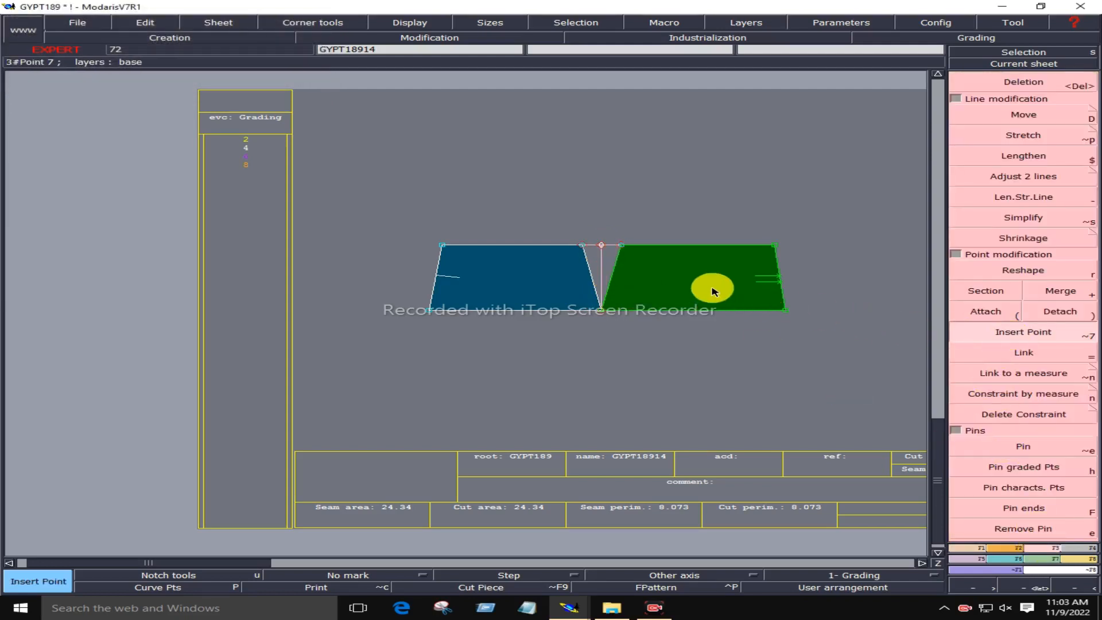
pyautogui.click(604, 247)
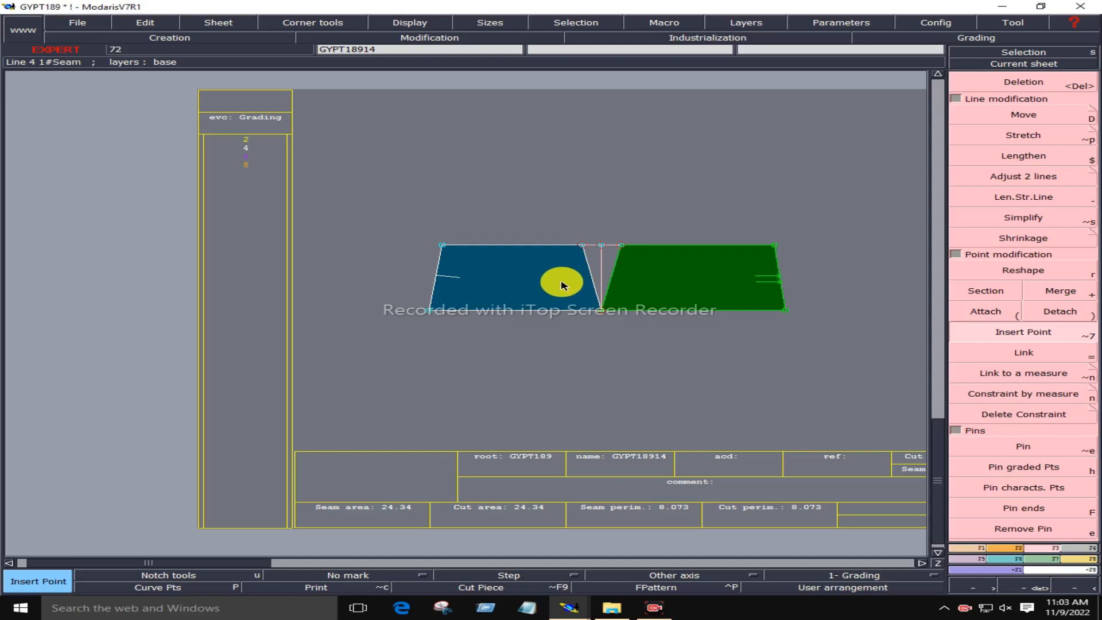
# - Extract a new seam piece from the blue piece, the green piece and the wedge between them
pyautogui.click(1084, 552)
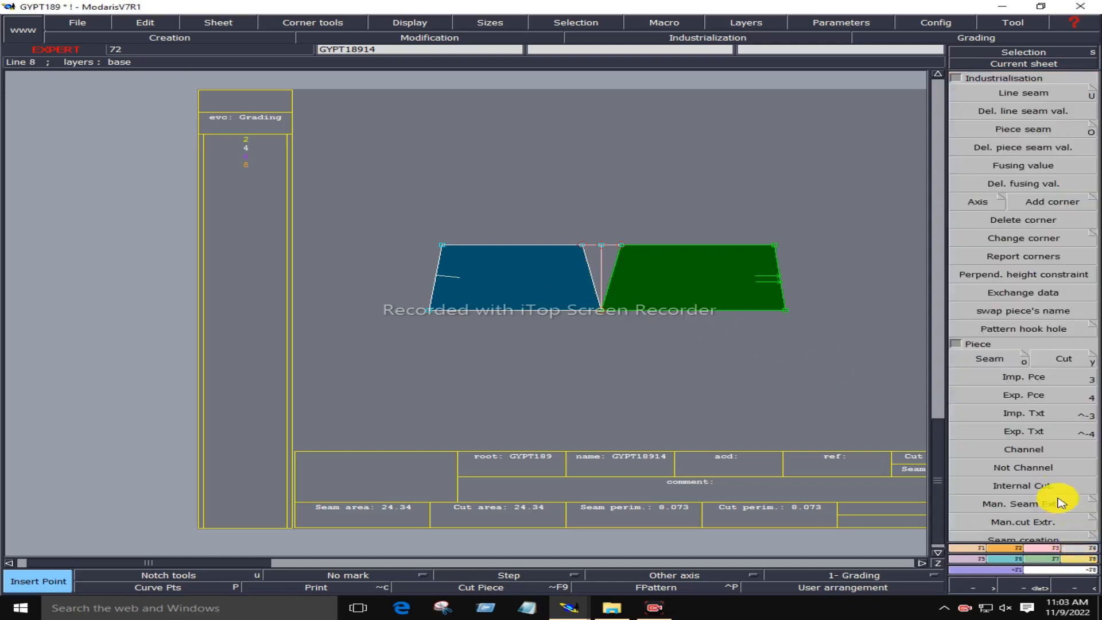
pyautogui.click(987, 360)
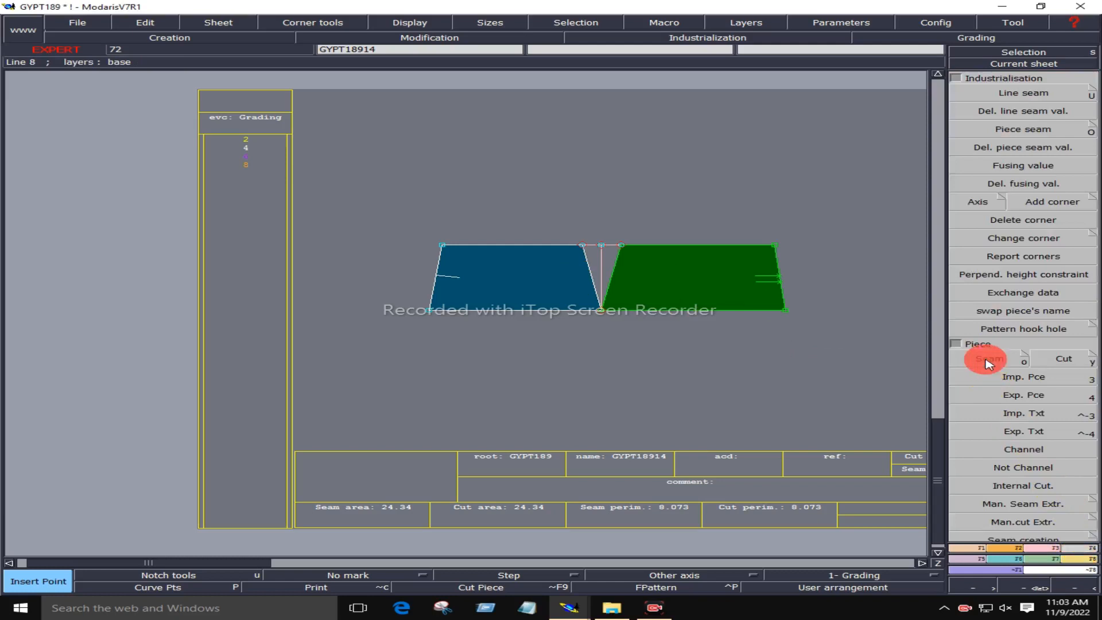
pyautogui.click(519, 264)
pyautogui.moveTo(563, 268); pyautogui.dragTo(670, 269)
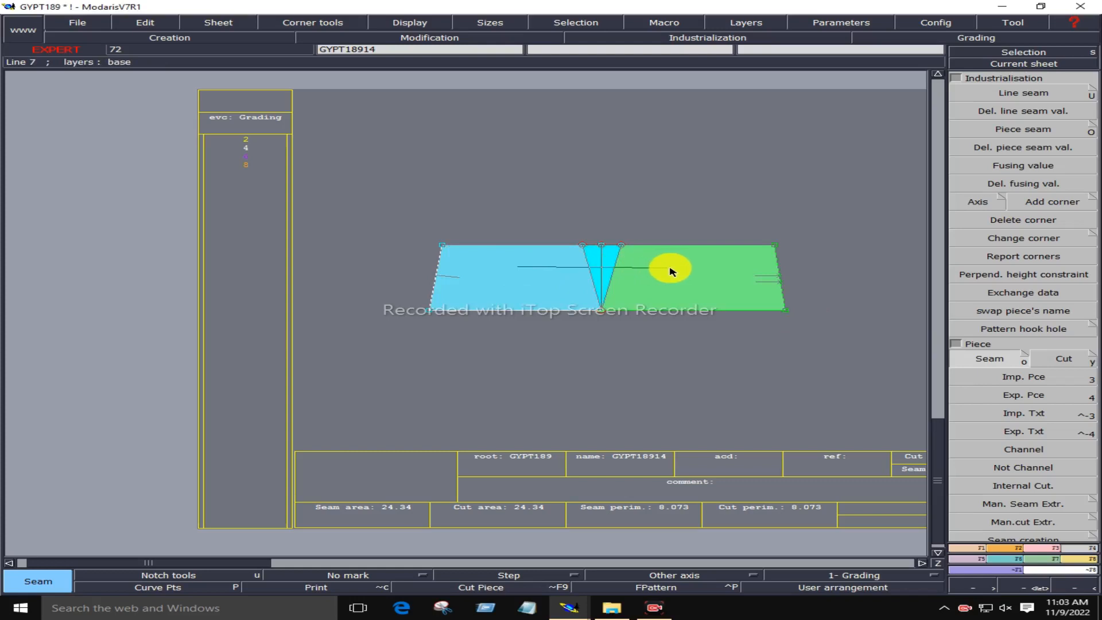
pyautogui.rightClick(670, 268)
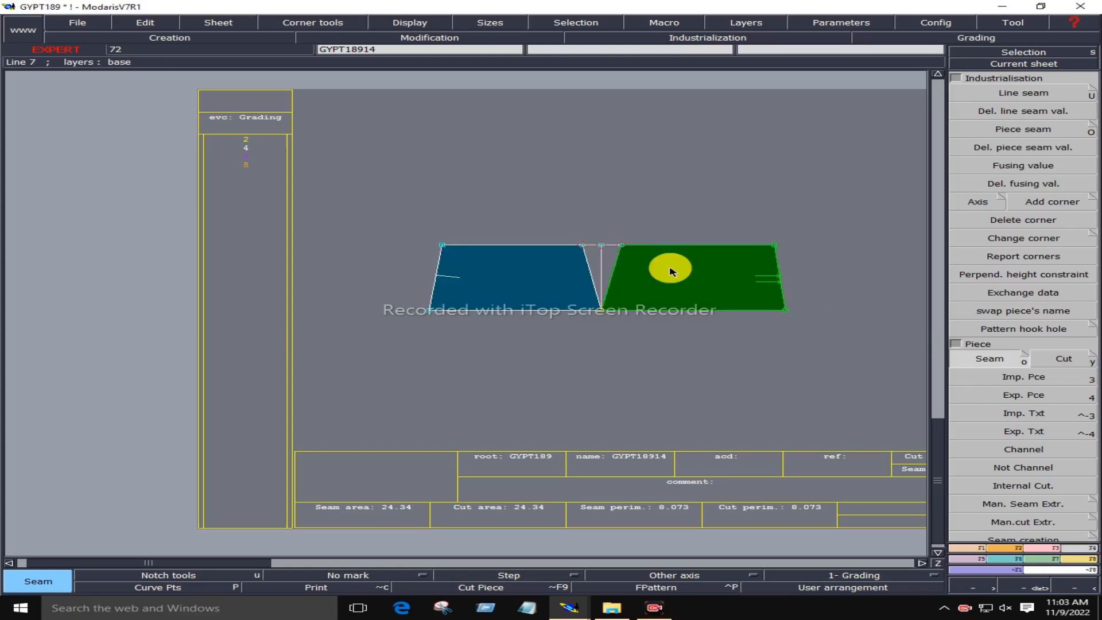
pyautogui.press('j')
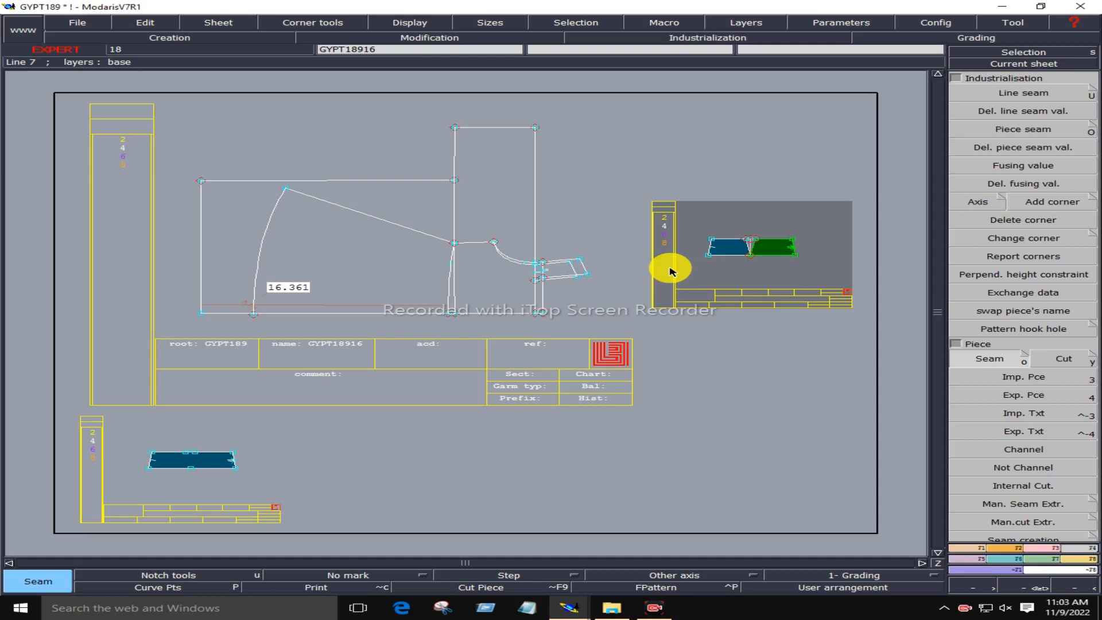
# - On the newly extracted piece, draw a vertical Bezier line from the middle lower-edge point to the upper edge and insert a point there
pyautogui.click(200, 466)
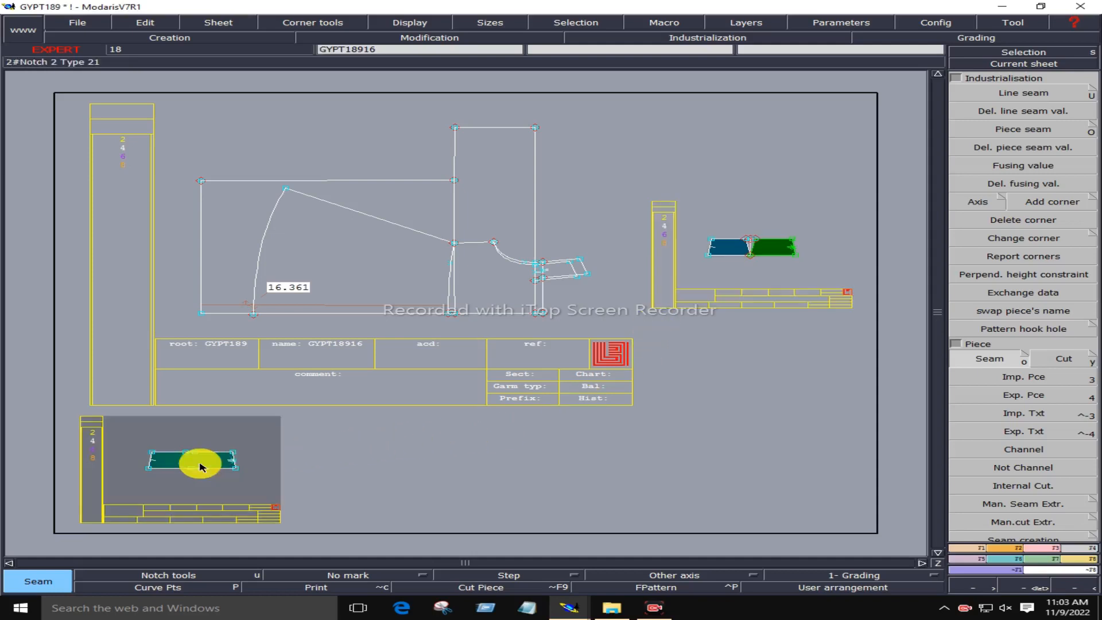
pyautogui.press('j')
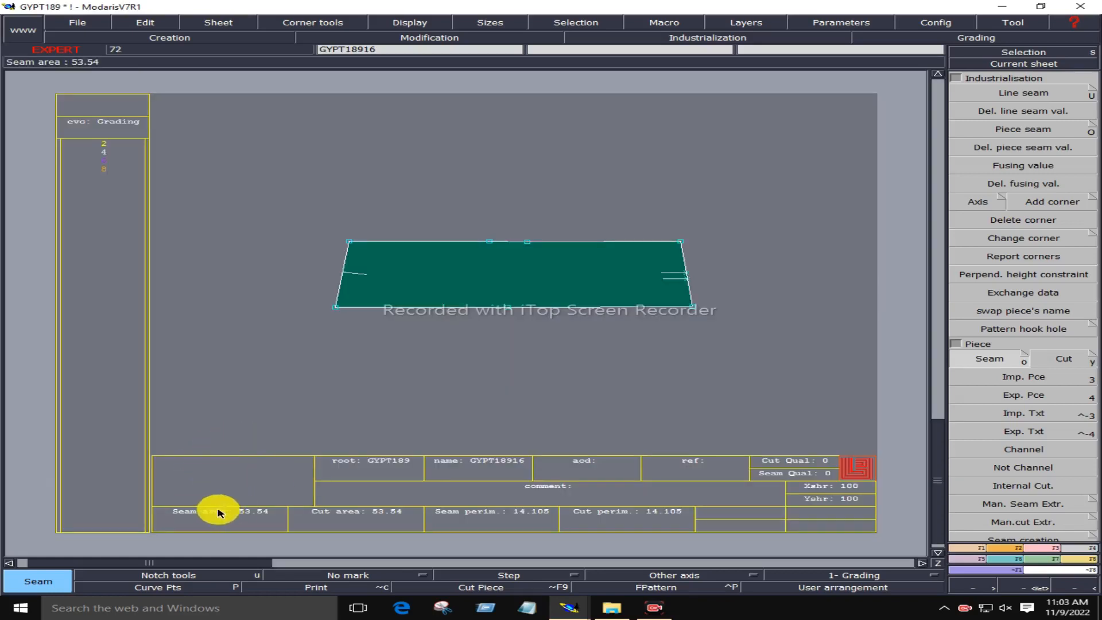
pyautogui.click(508, 244)
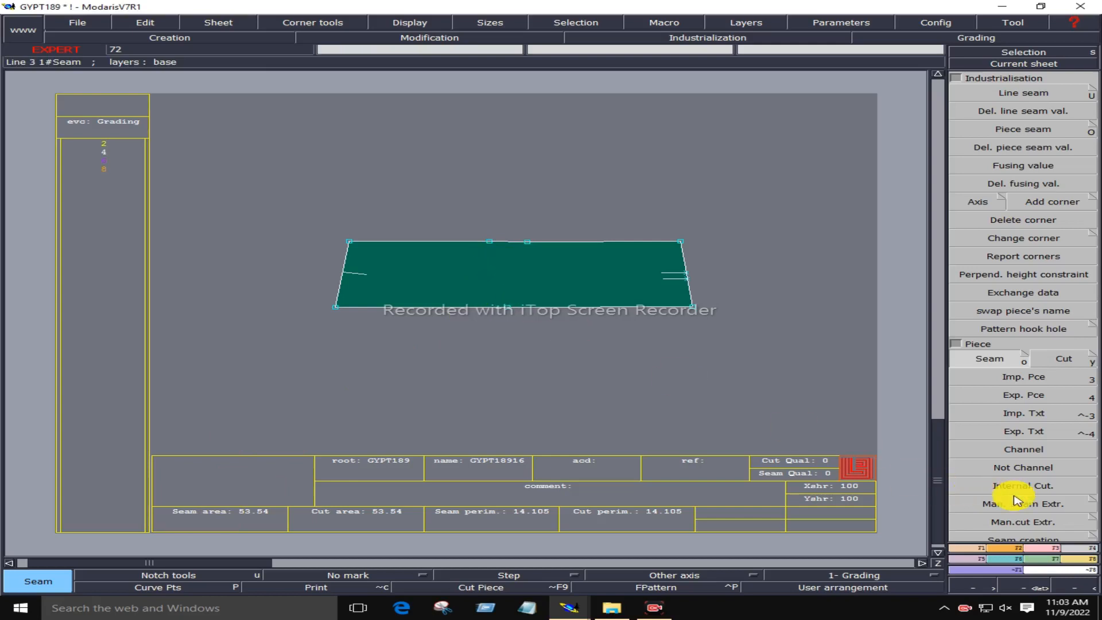
pyautogui.click(966, 550)
pyautogui.click(1063, 337)
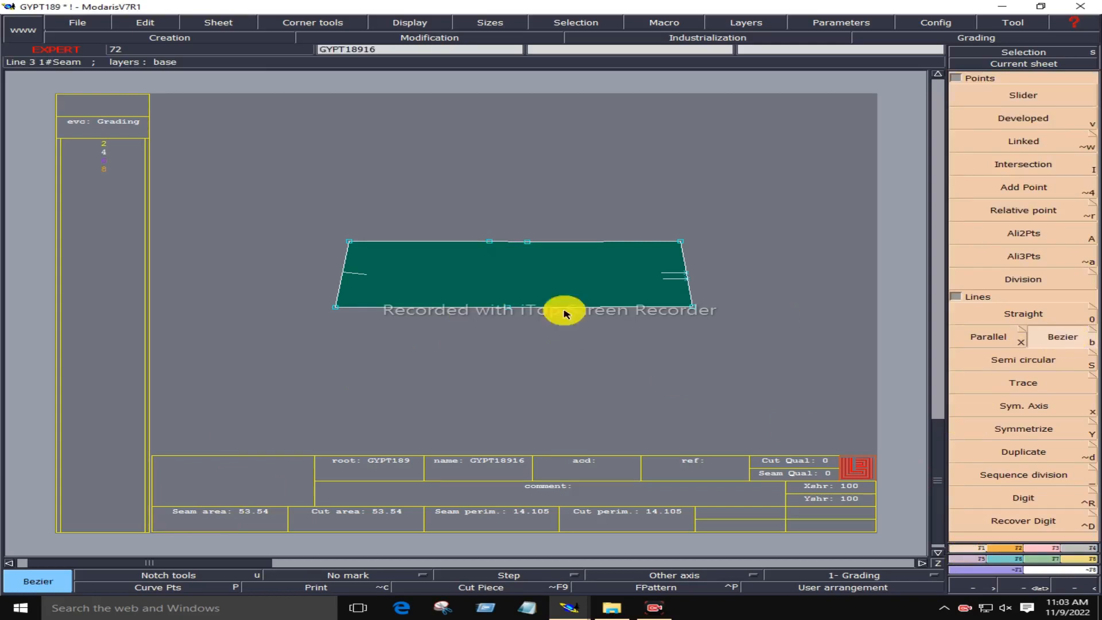
pyautogui.click(506, 314)
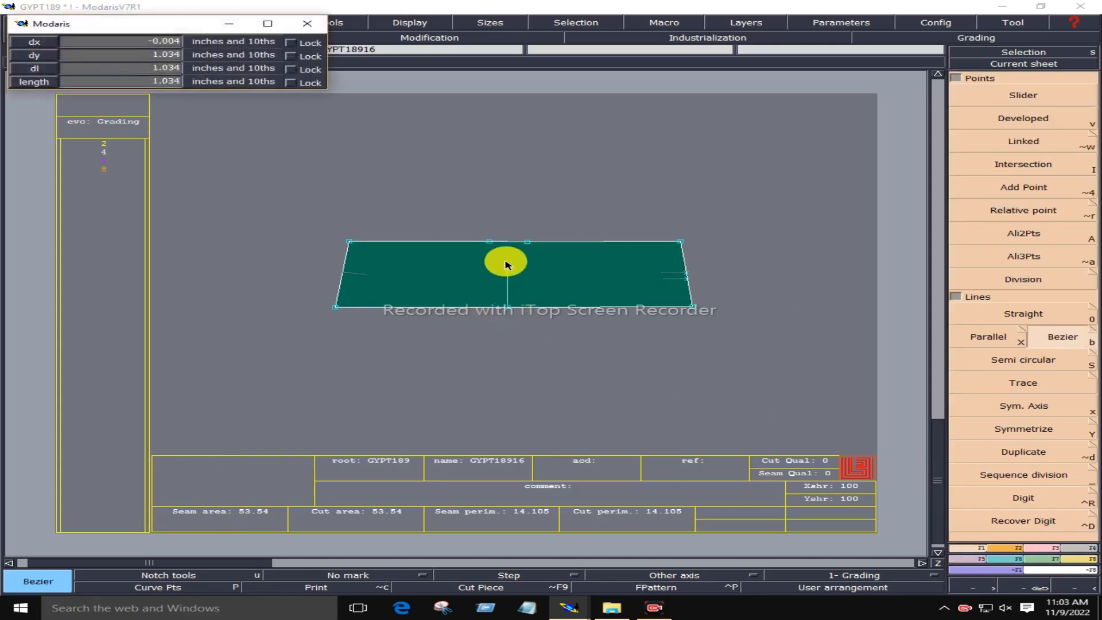
pyautogui.click(505, 242)
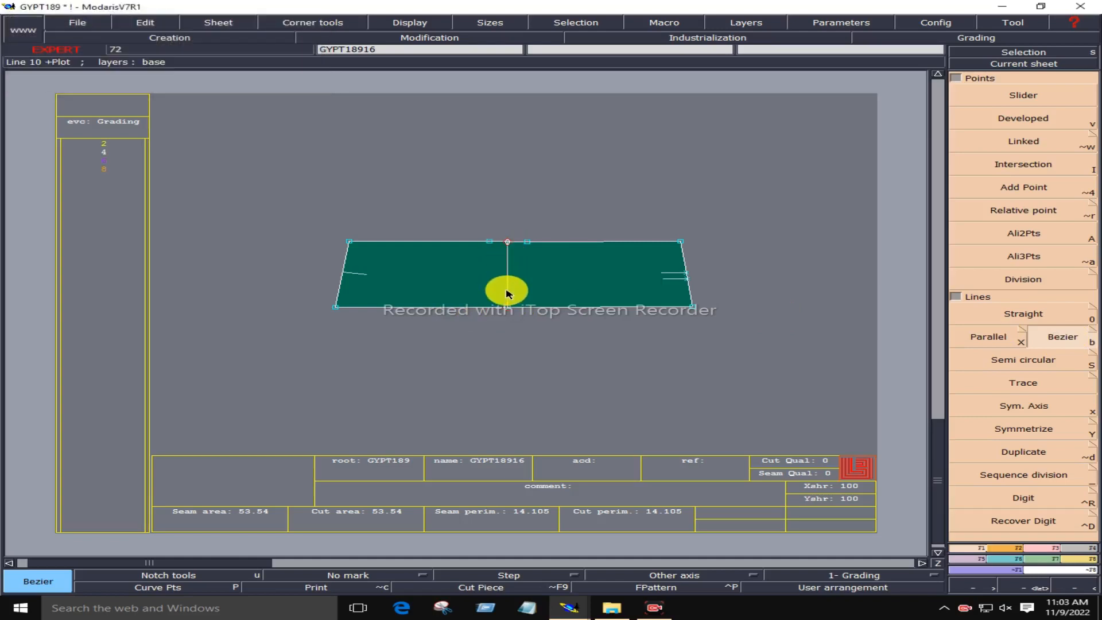
pyautogui.press('i')
pyautogui.click(509, 244)
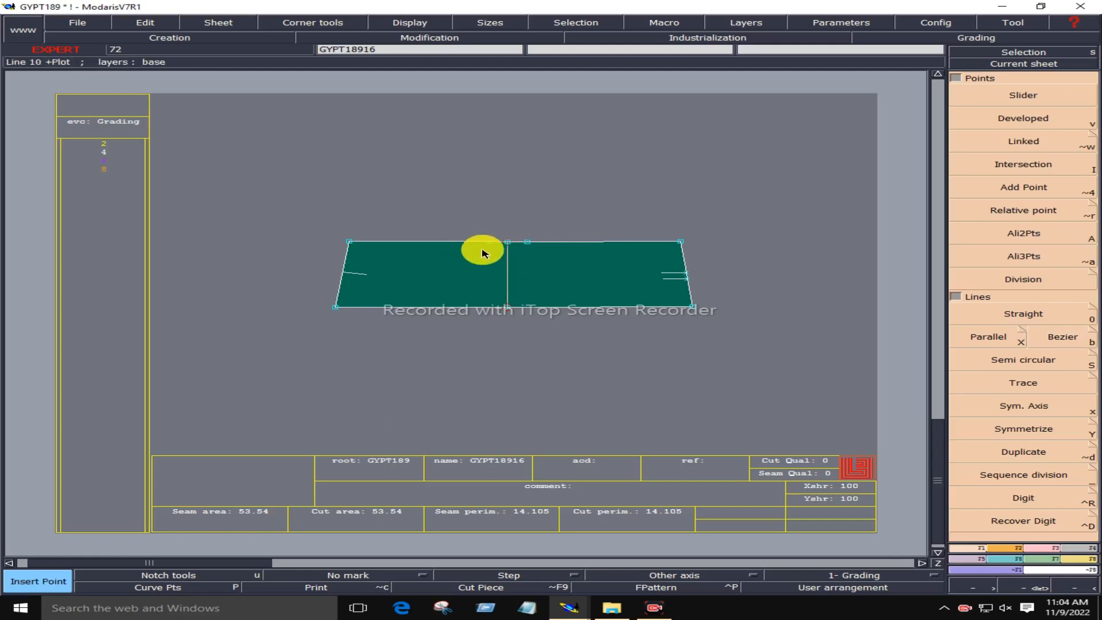
# - Remove the two extra points flanking the centre line on the new piece's upper edge
pyautogui.click(1060, 546)
pyautogui.click(1040, 298)
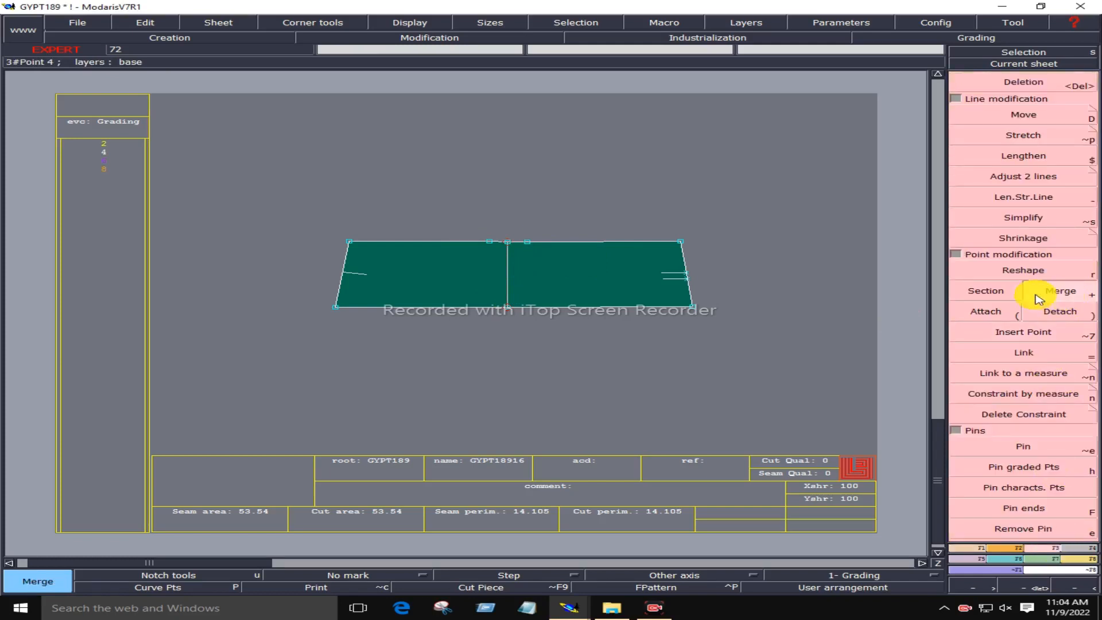
pyautogui.click(527, 242)
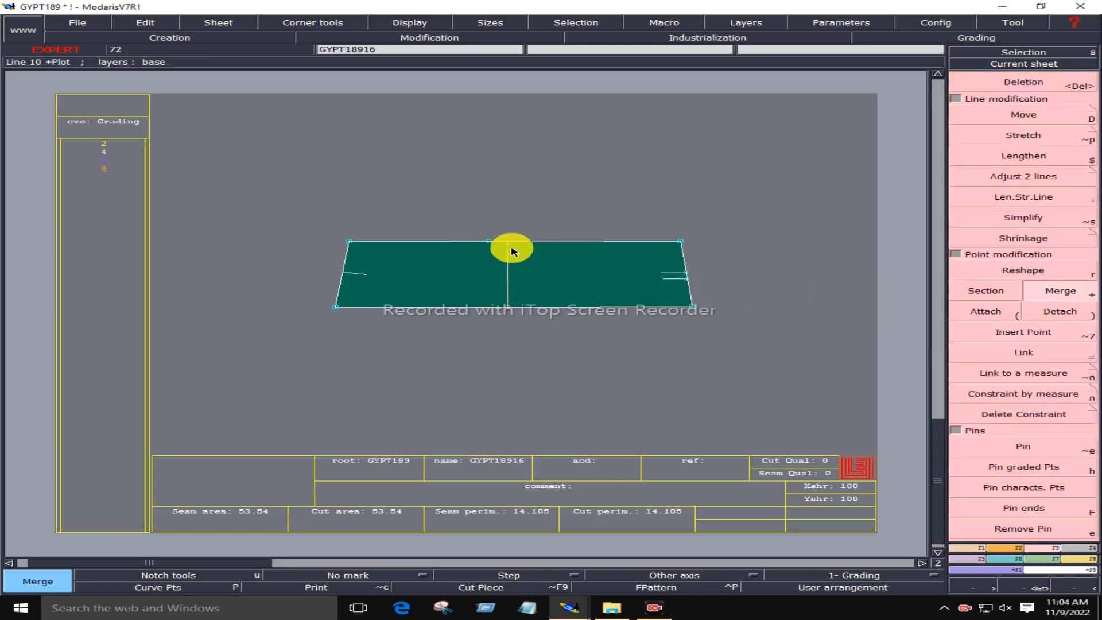
pyautogui.press('Delete')
pyautogui.click(529, 246)
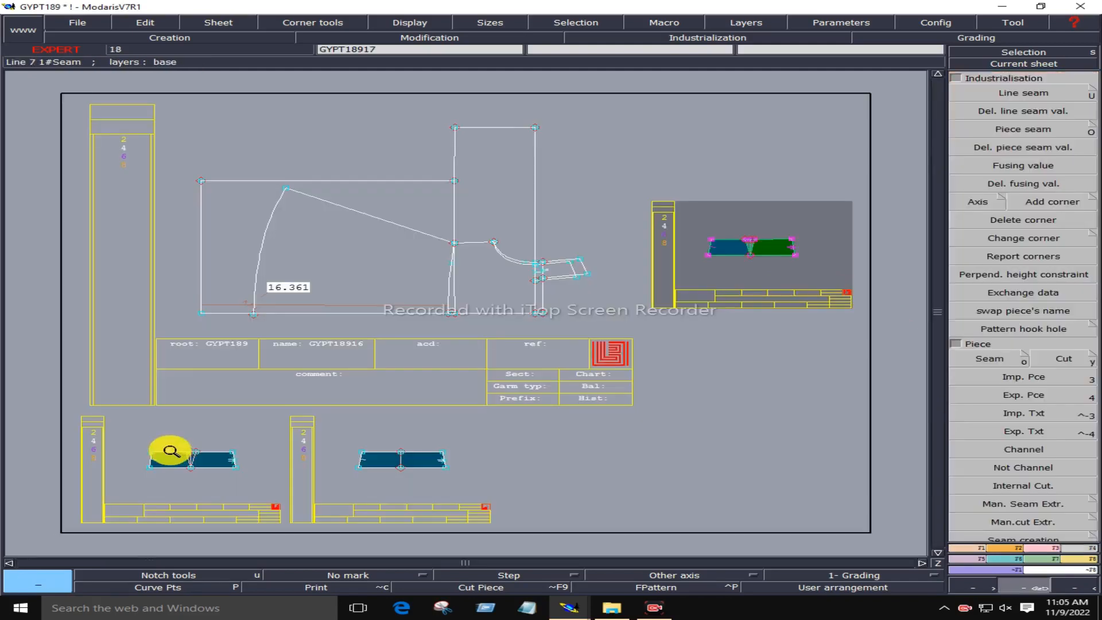
# - Measure the upper-edge segments from the wedge to each outer corner on the piece that contains the wedge lines
pyautogui.moveTo(291, 447); pyautogui.dragTo(456, 481)
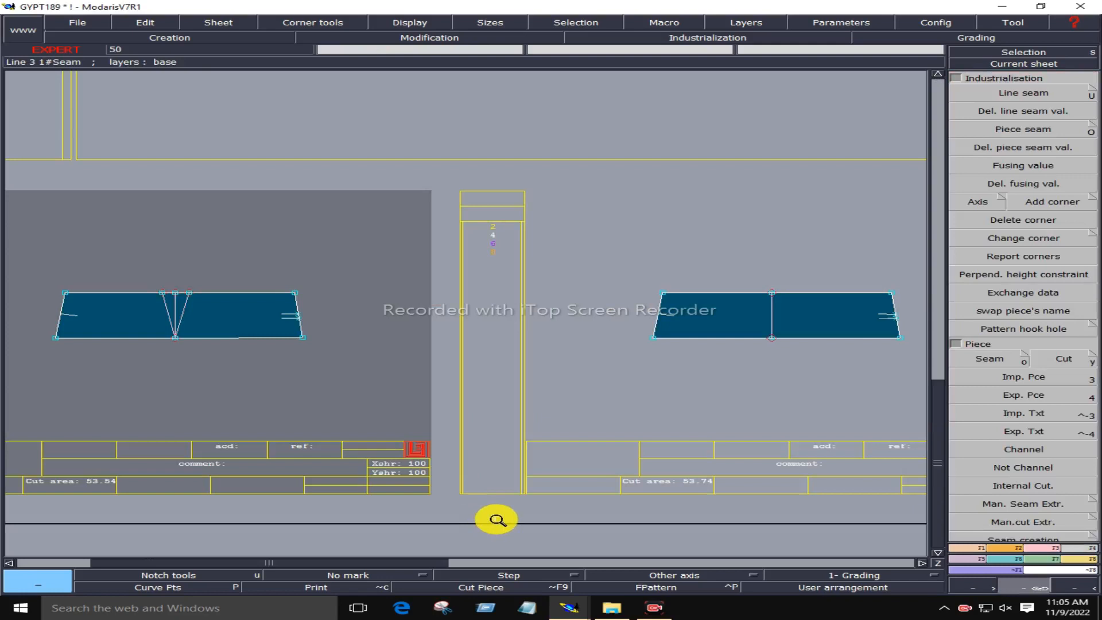
pyautogui.click(1090, 568)
pyautogui.click(1083, 181)
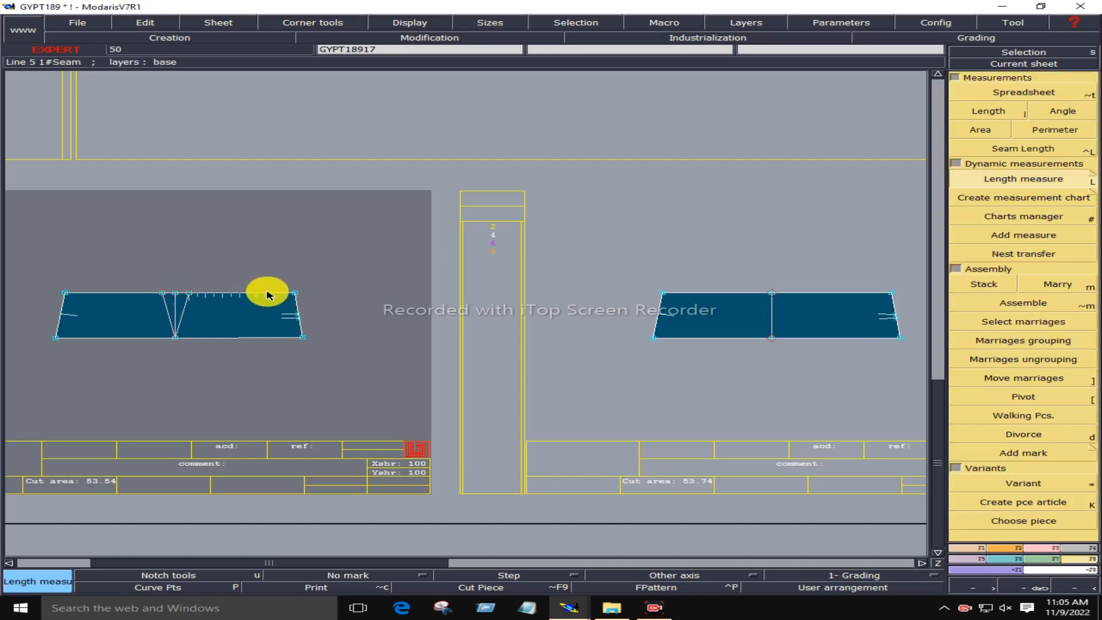
pyautogui.click(293, 294)
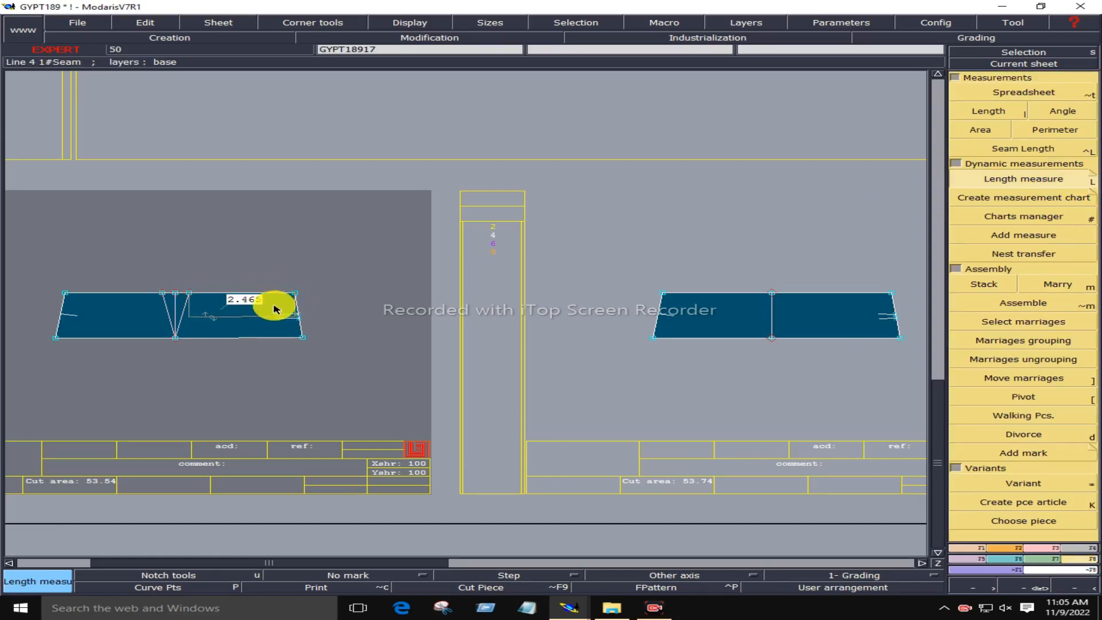
pyautogui.click(66, 294)
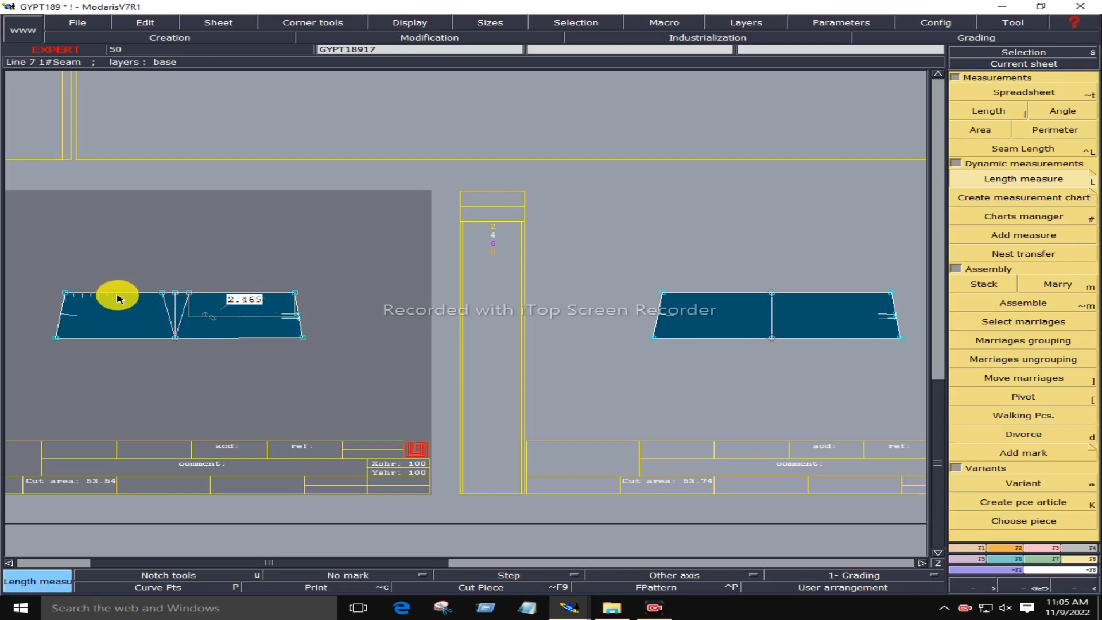
pyautogui.click(162, 295)
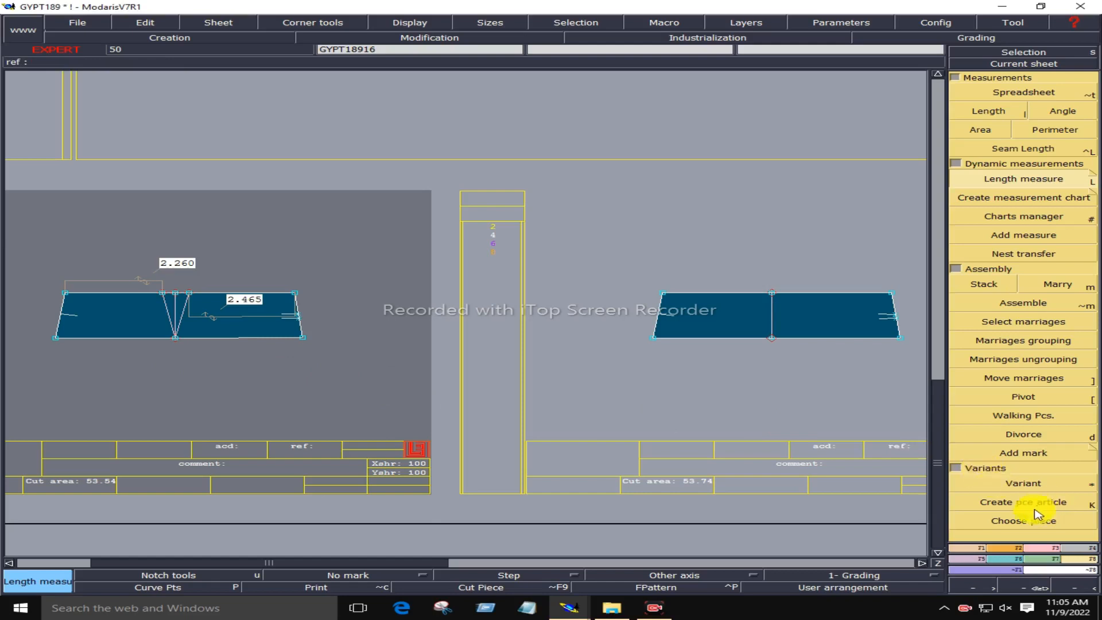
# - Place a developed point on the other piece's upper edge, 2.465 inches to the right of the centre-line point
pyautogui.click(971, 549)
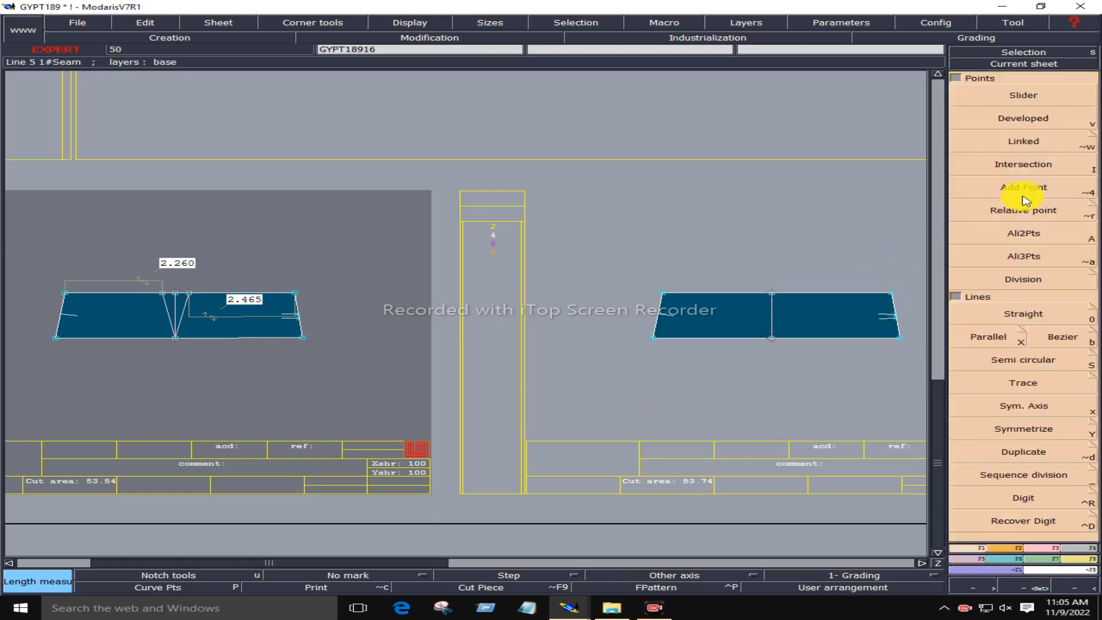
pyautogui.click(1017, 120)
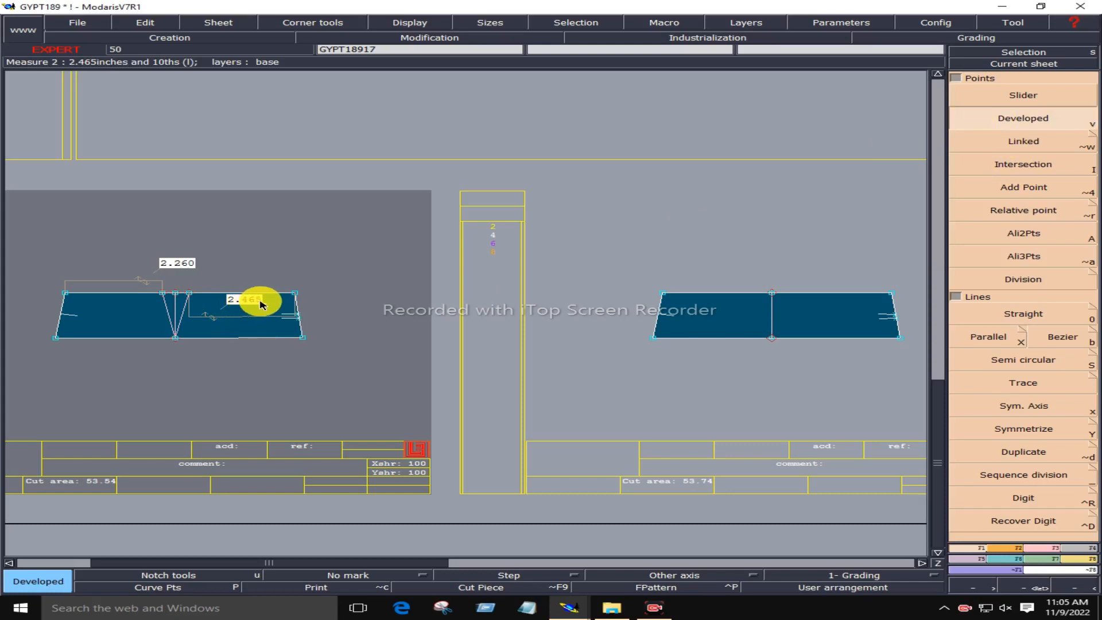
pyautogui.click(774, 298)
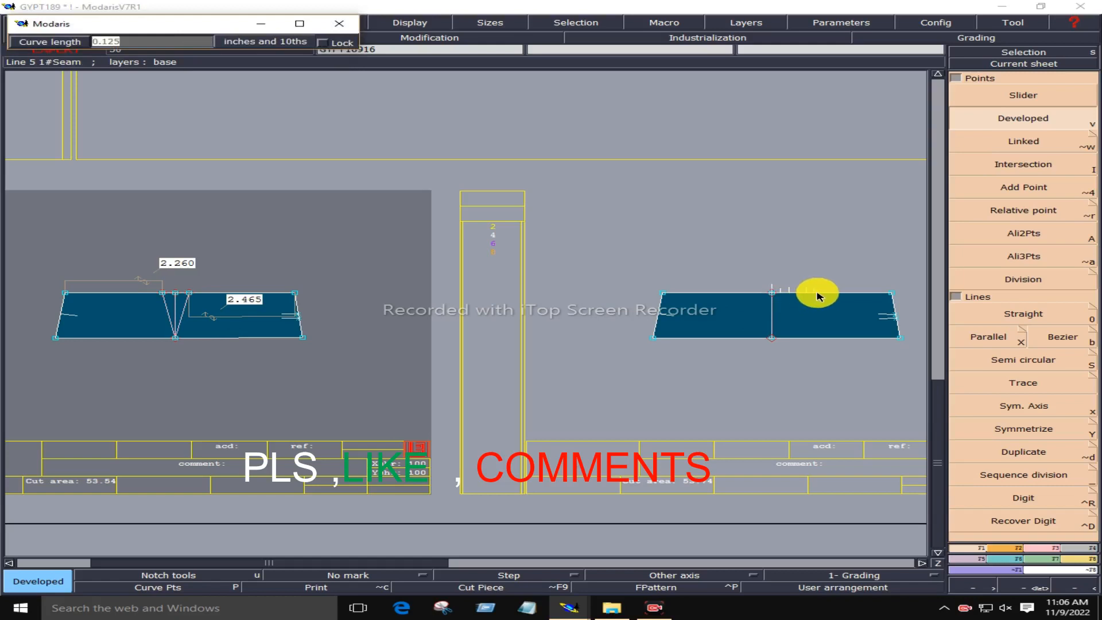
pyautogui.write('2.465')
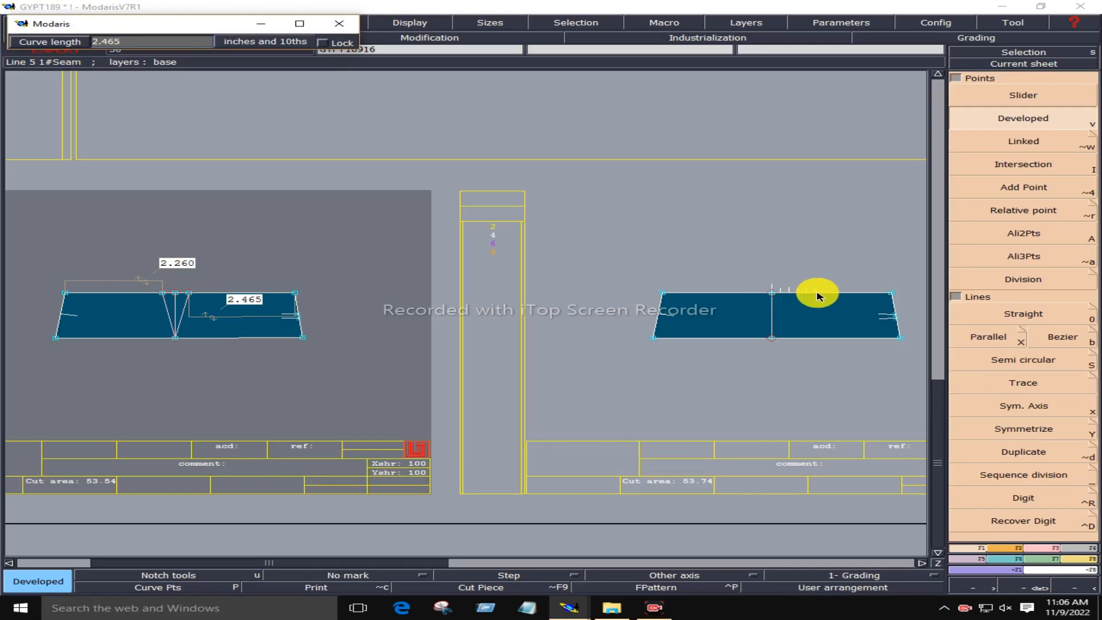
pyautogui.press('Return')
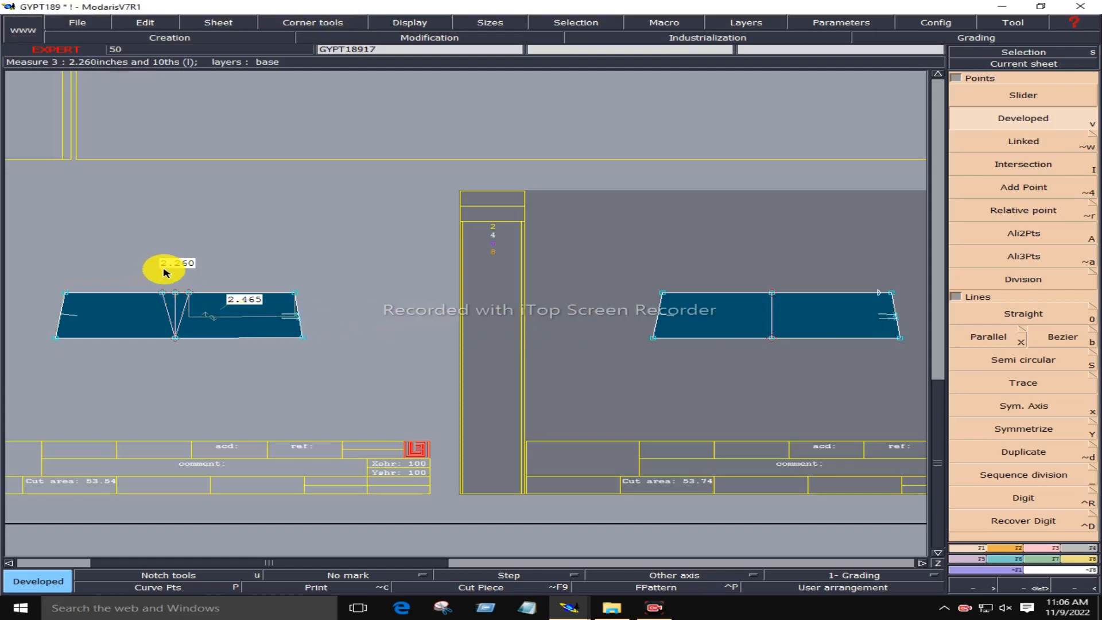
# - Place a developed point at -2.260 inches, left of the centre-line point, and insert edge points at both developed positions
pyautogui.click(772, 295)
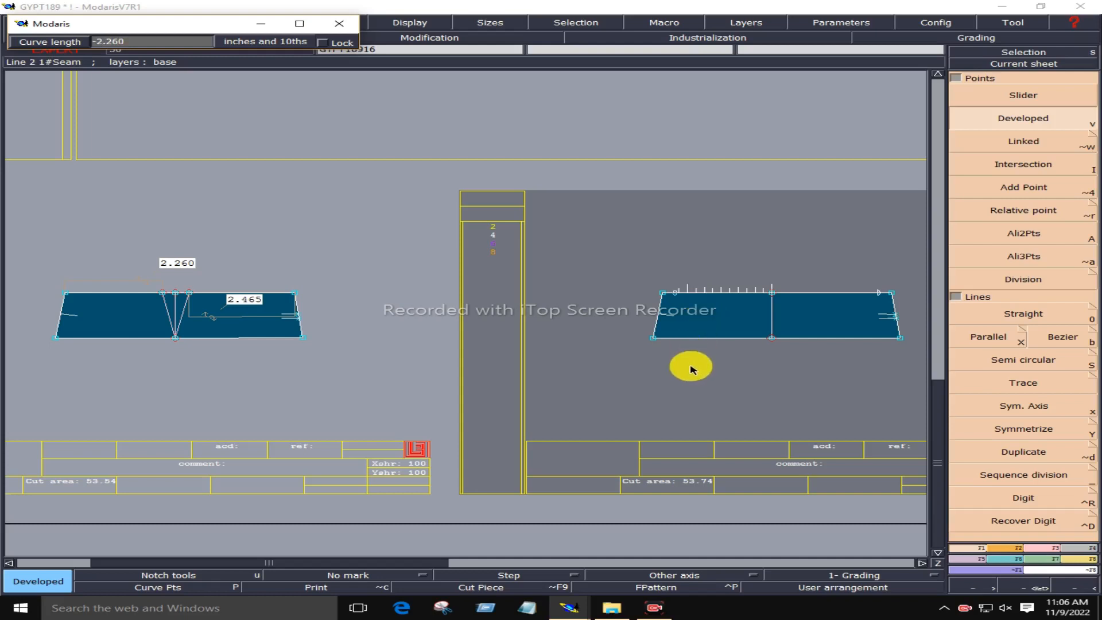
pyautogui.press('Return')
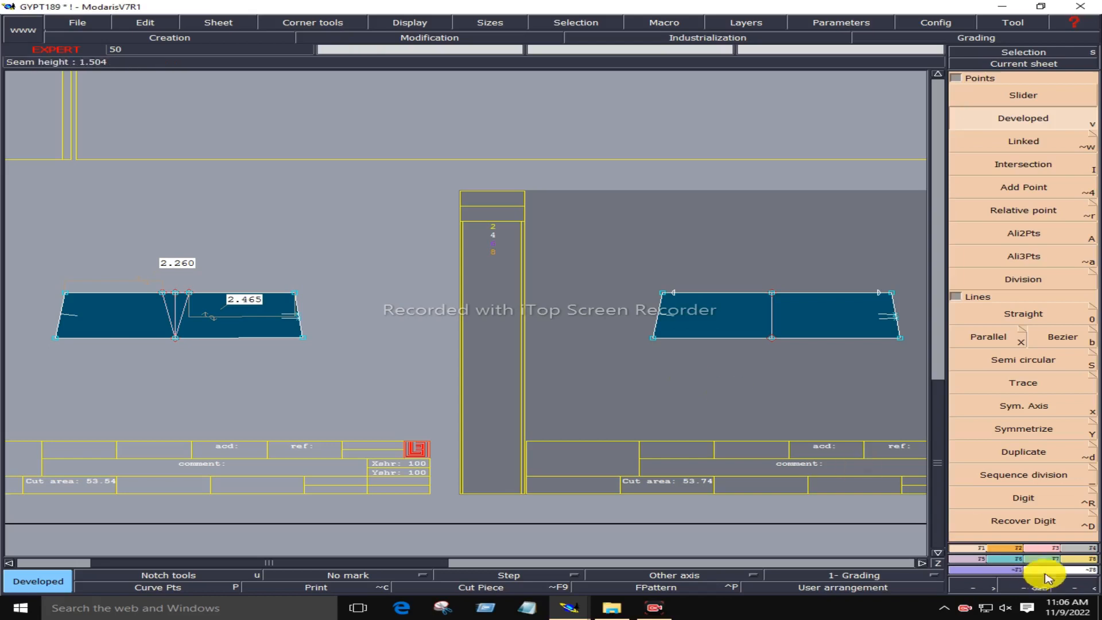
pyautogui.click(1044, 548)
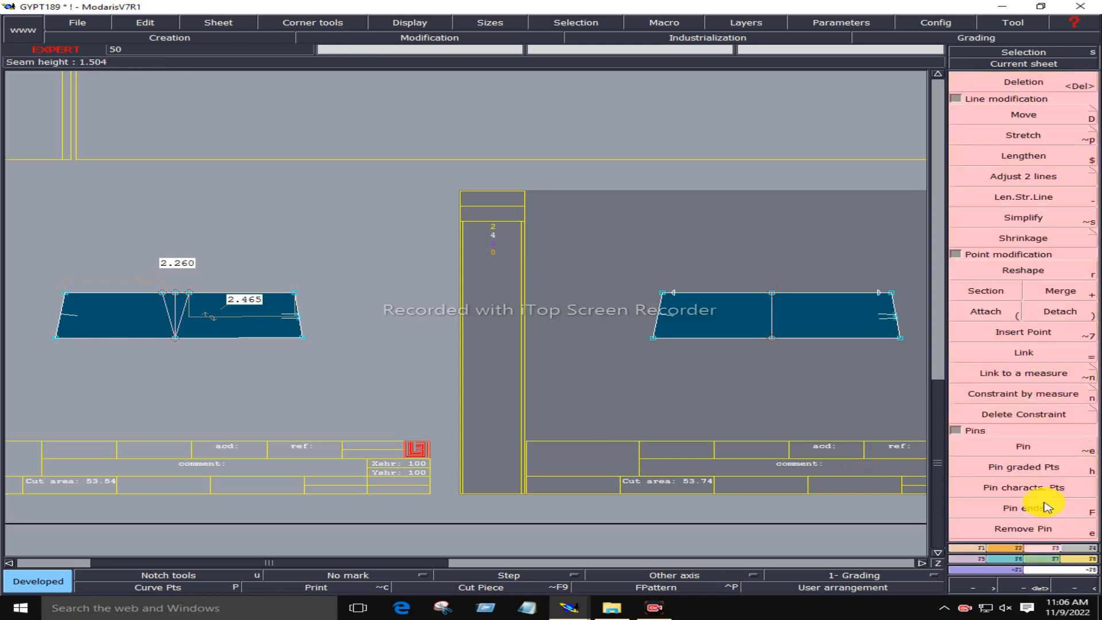
pyautogui.click(1027, 336)
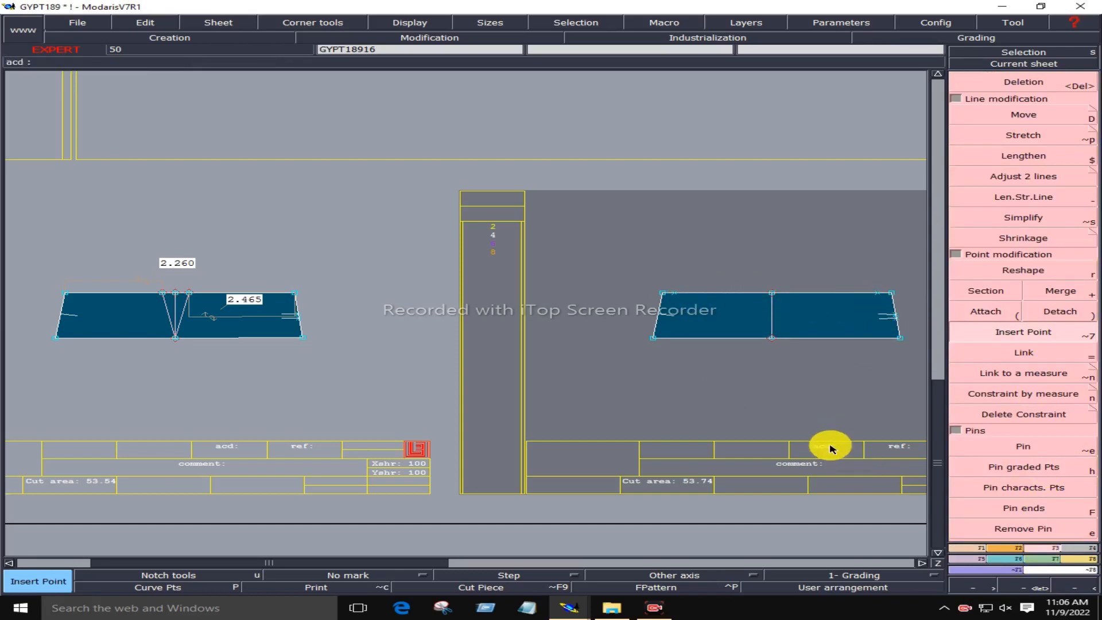
# - Draw slanted Bezier lines from the two inserted upper-edge points to the nearest lower corners of the piece
pyautogui.click(965, 548)
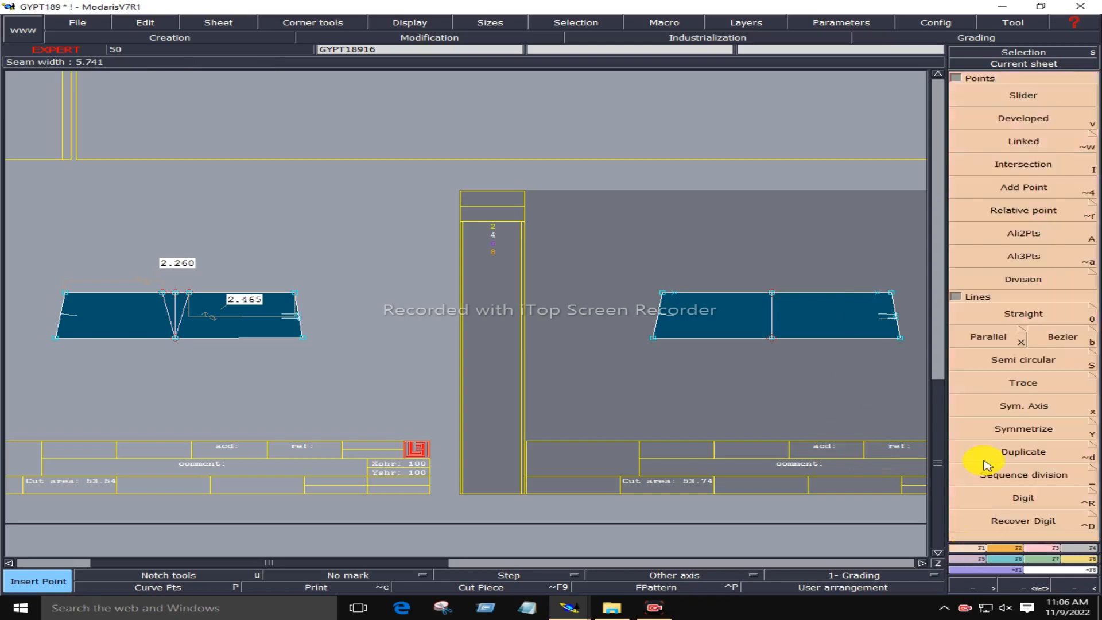
pyautogui.click(1062, 338)
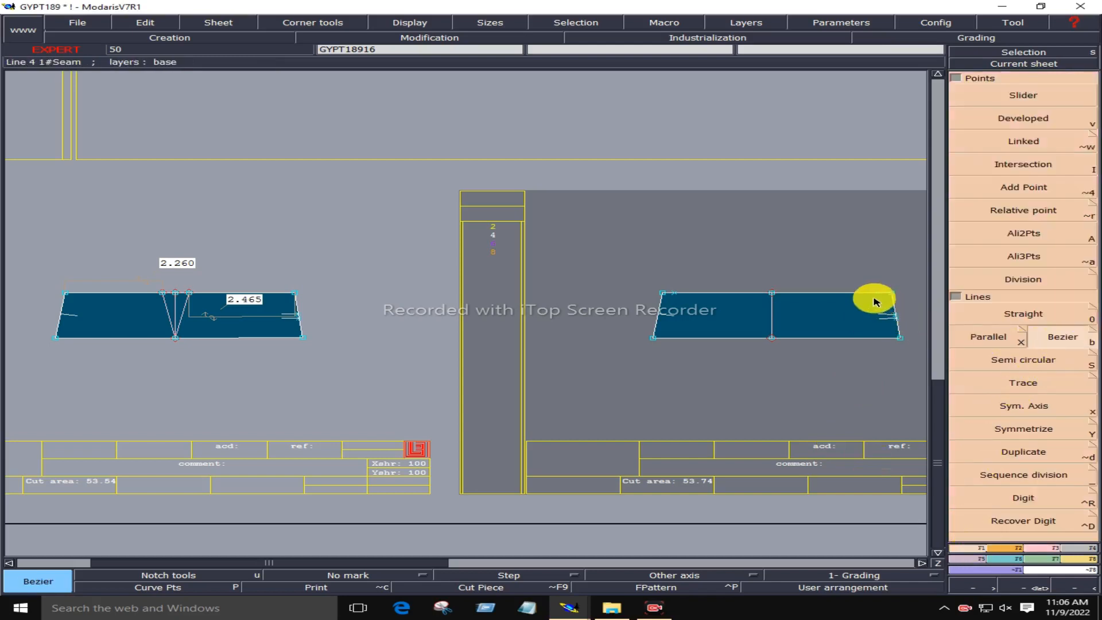
pyautogui.click(876, 294)
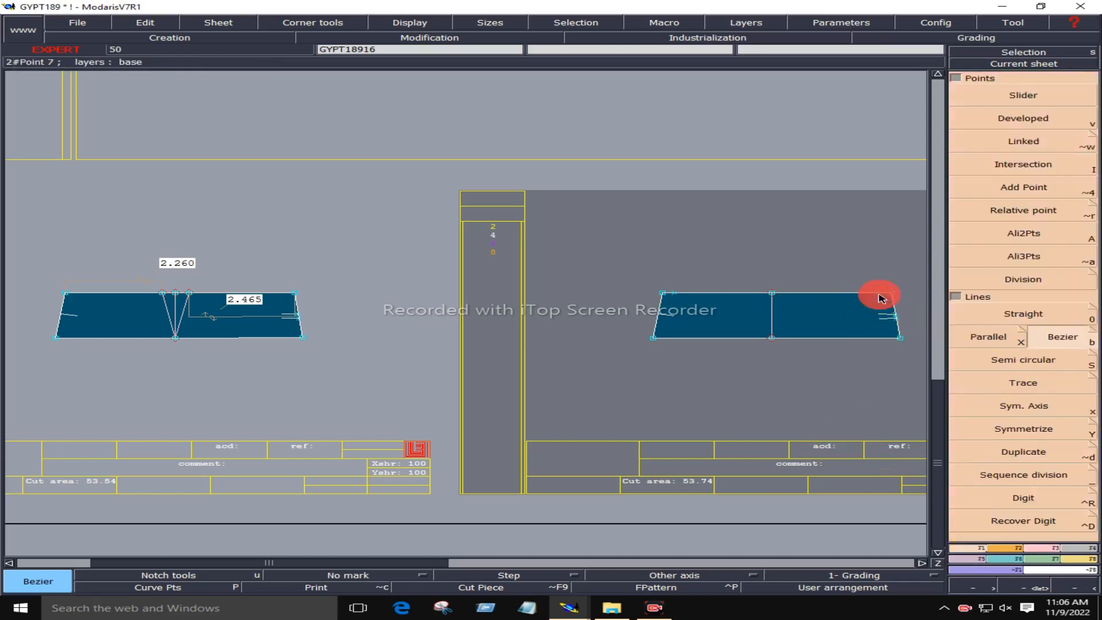
pyautogui.click(899, 339)
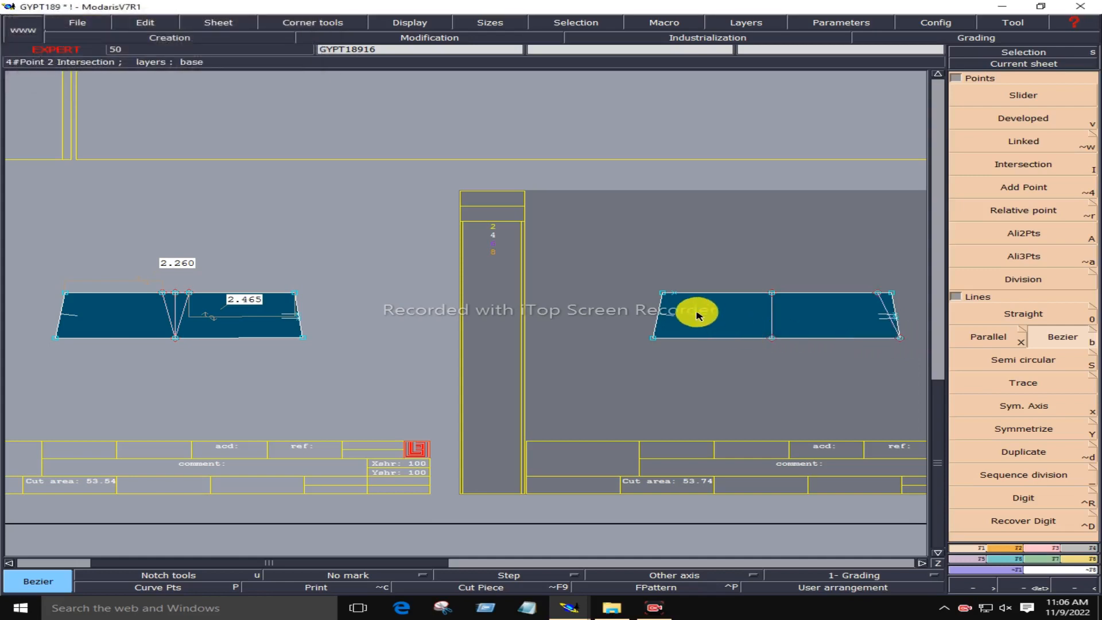
pyautogui.click(676, 296)
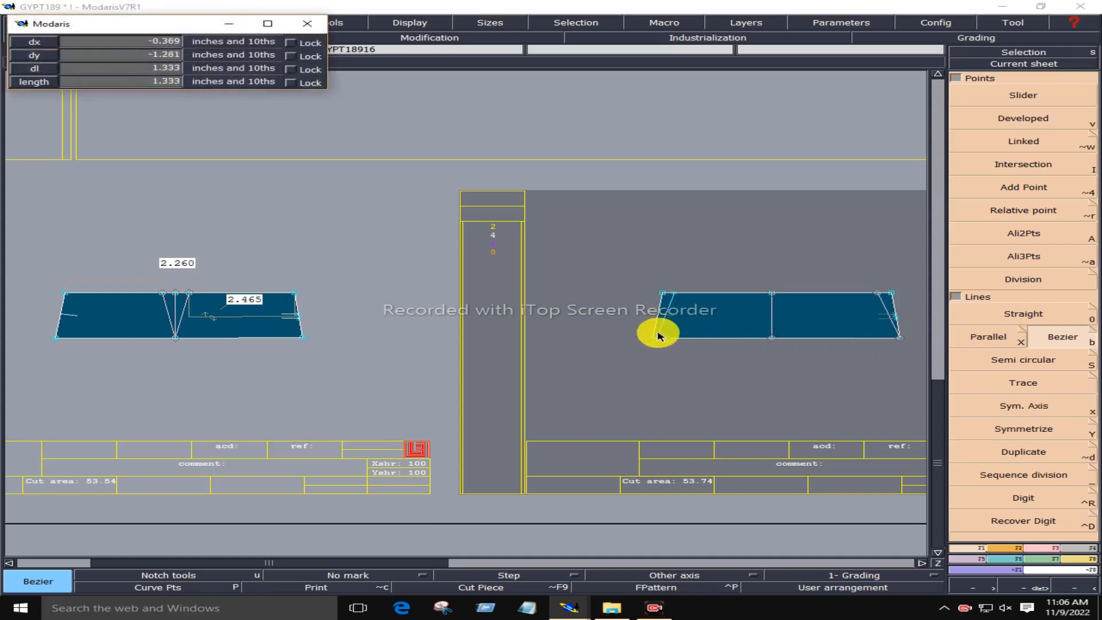
pyautogui.click(652, 338)
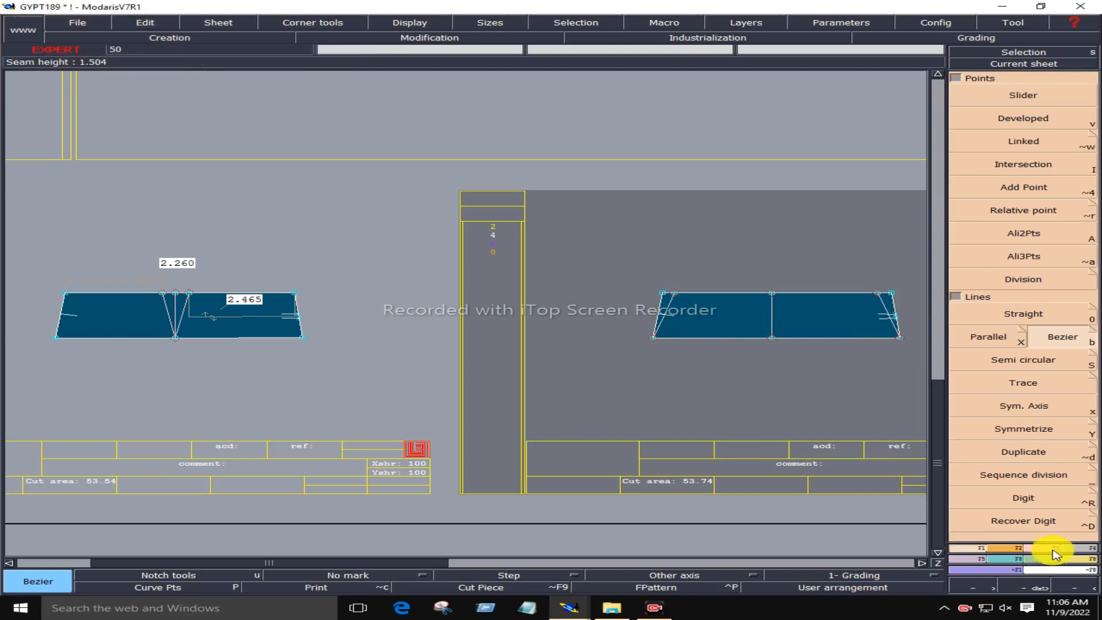
# - Extract a new seam piece from the two areas beside the centre line, excluding the outer end triangles
pyautogui.click(1084, 555)
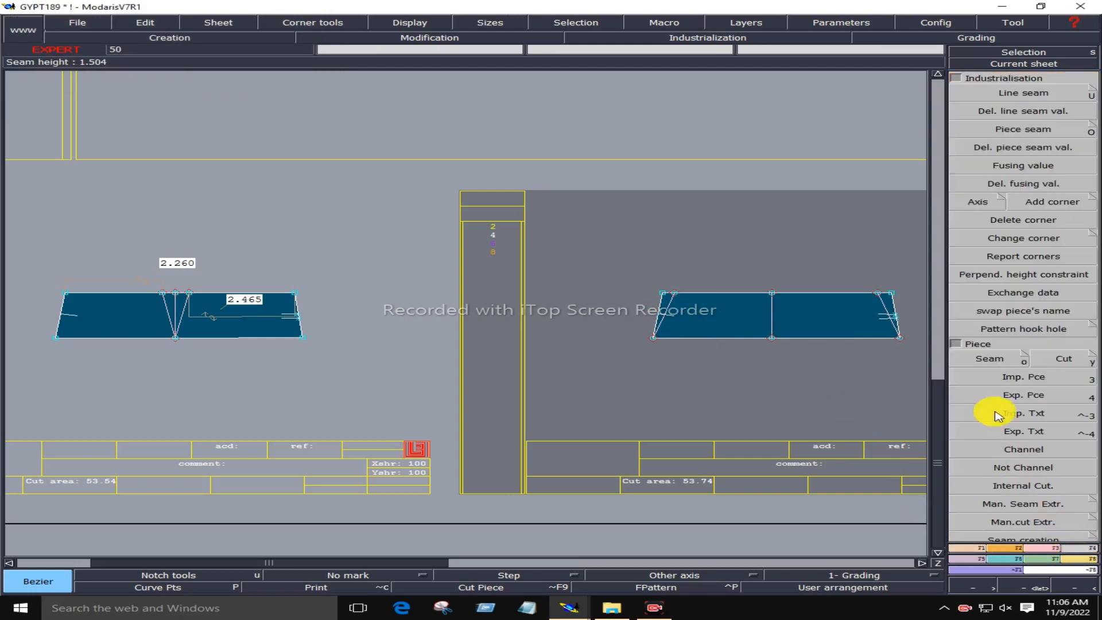
pyautogui.click(990, 360)
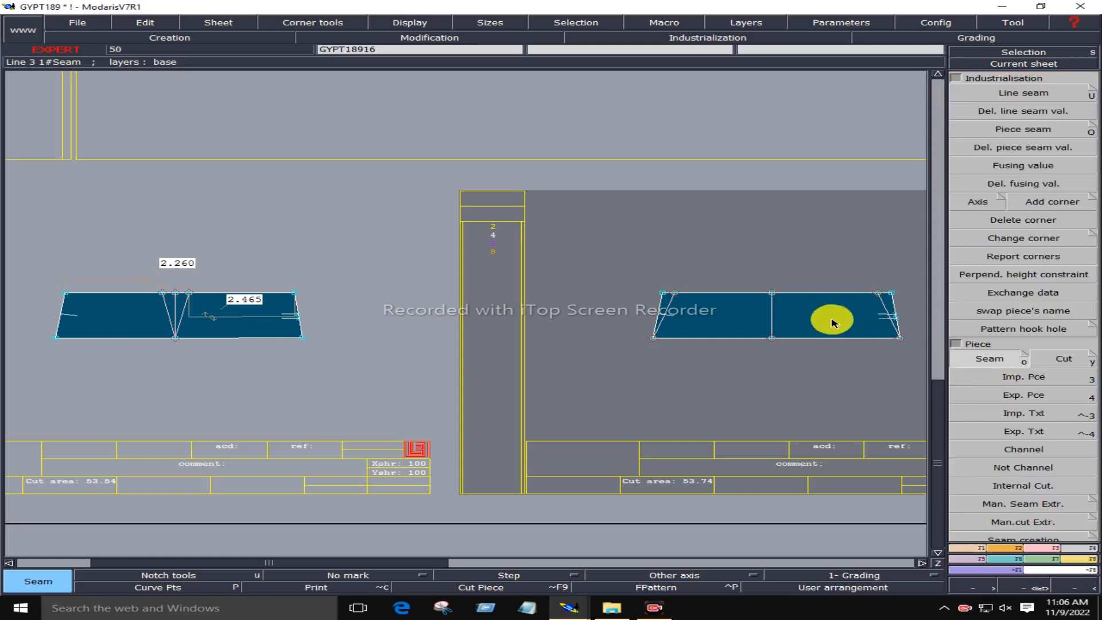
pyautogui.click(721, 314)
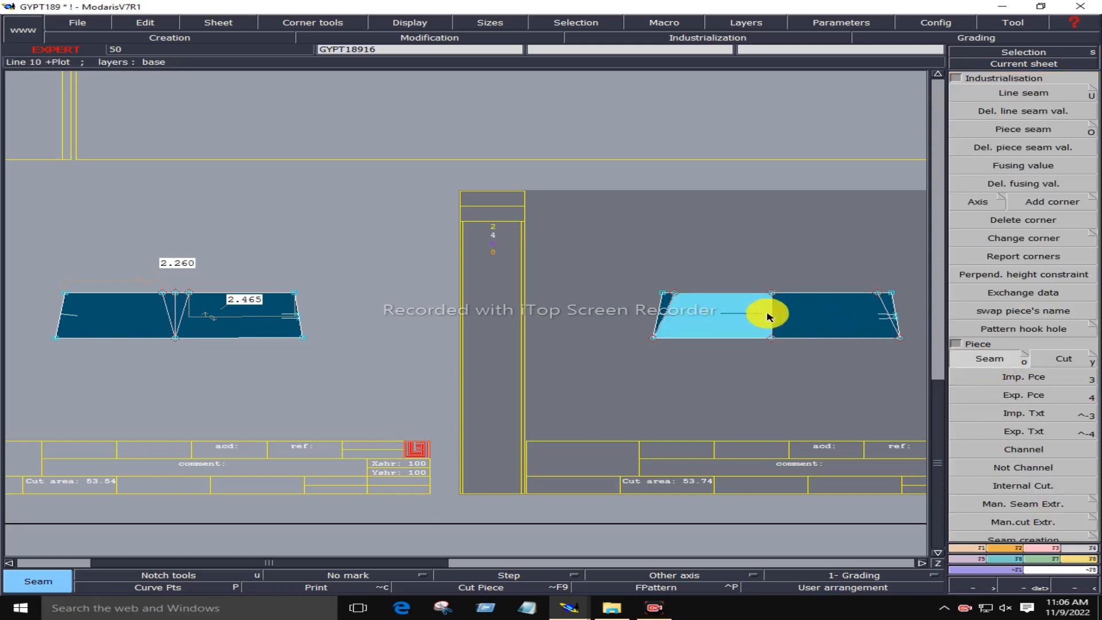
pyautogui.click(806, 316)
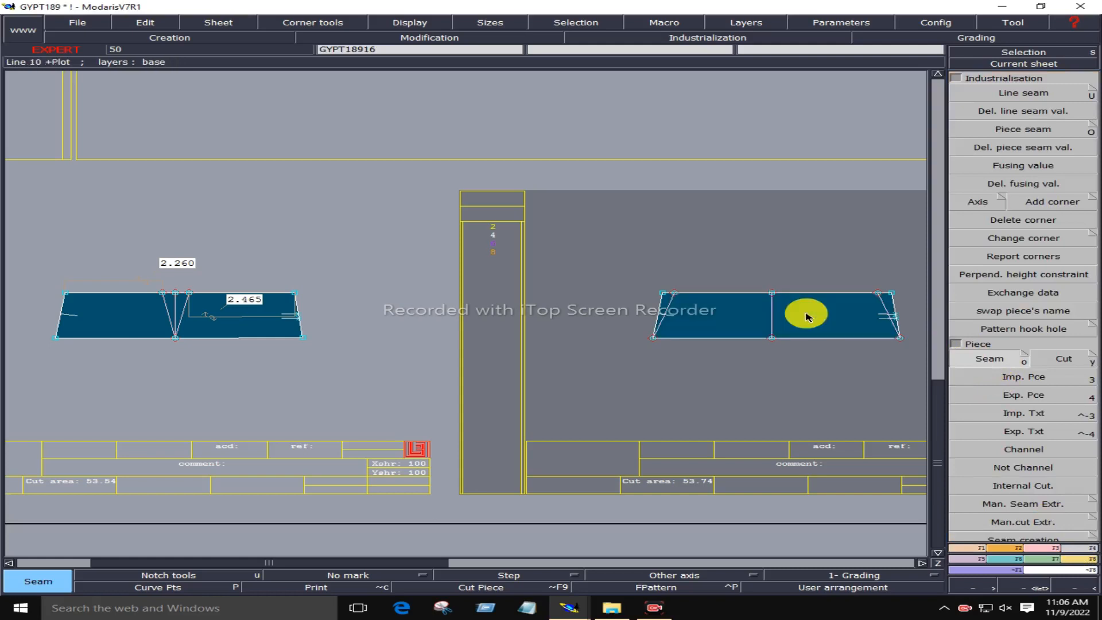
pyautogui.press('j')
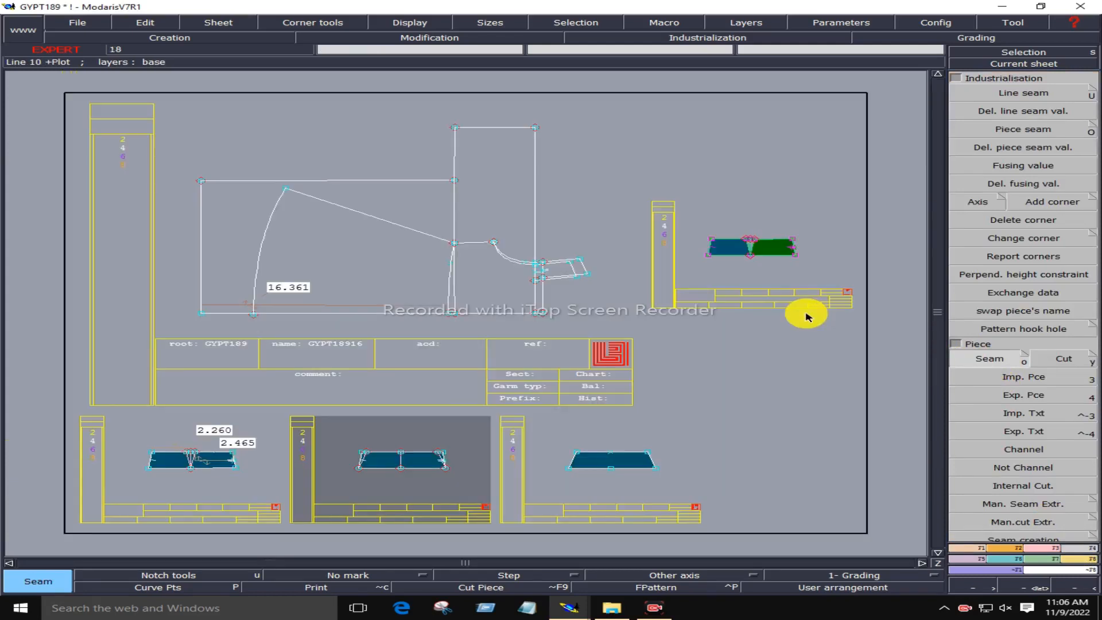
# - Add one notch to the left slanted edge and two notches to the right slanted edge of the extracted piece
pyautogui.click(618, 463)
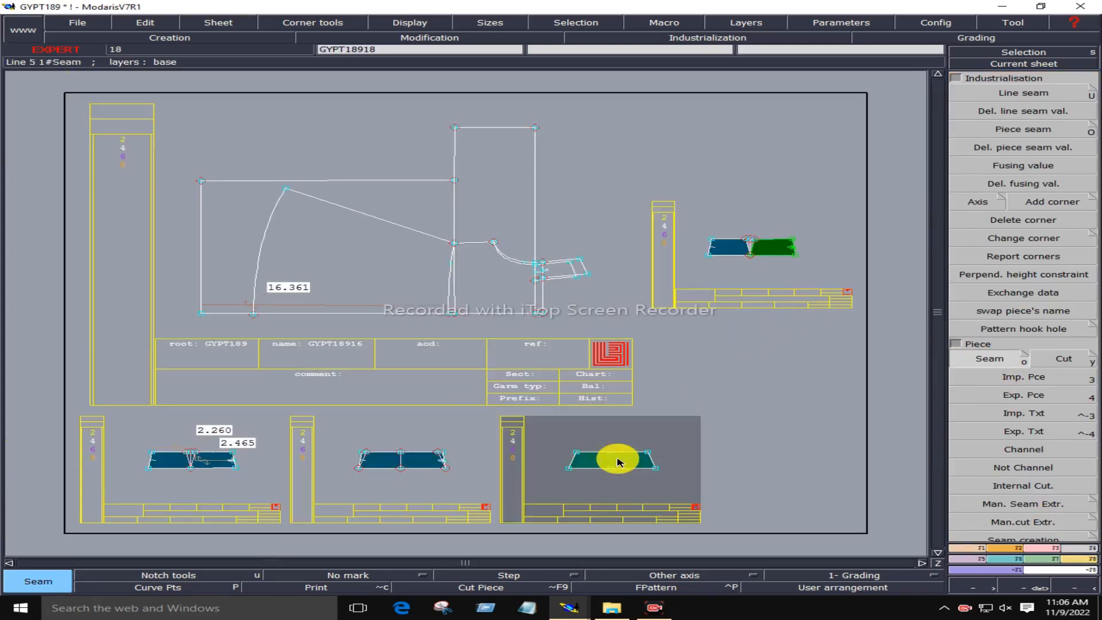
pyautogui.press('Home')
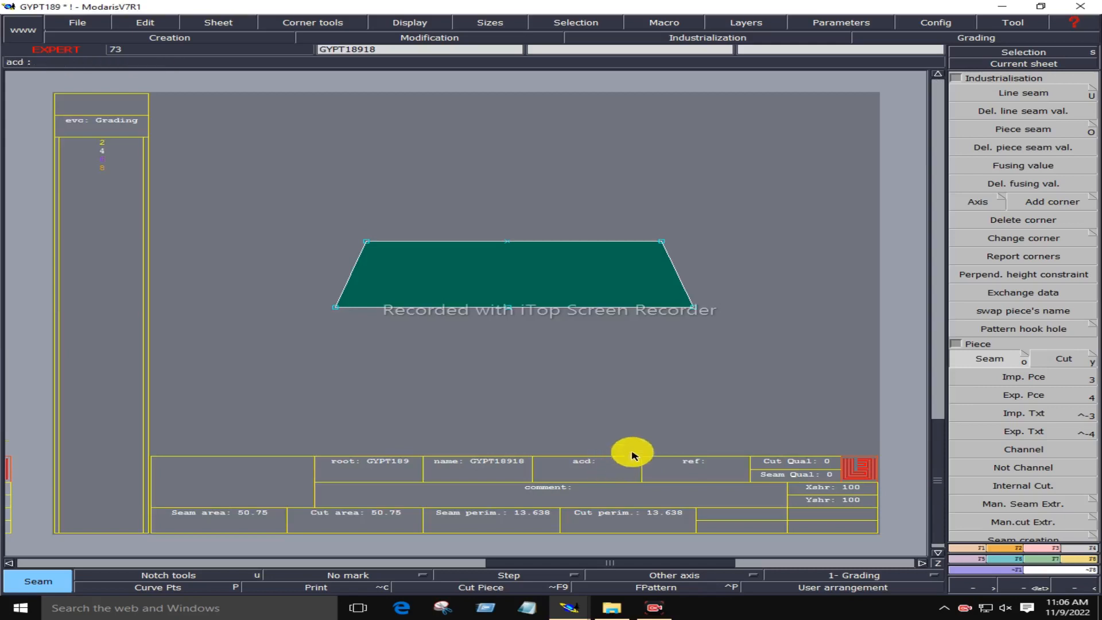
pyautogui.click(1002, 548)
pyautogui.click(1016, 96)
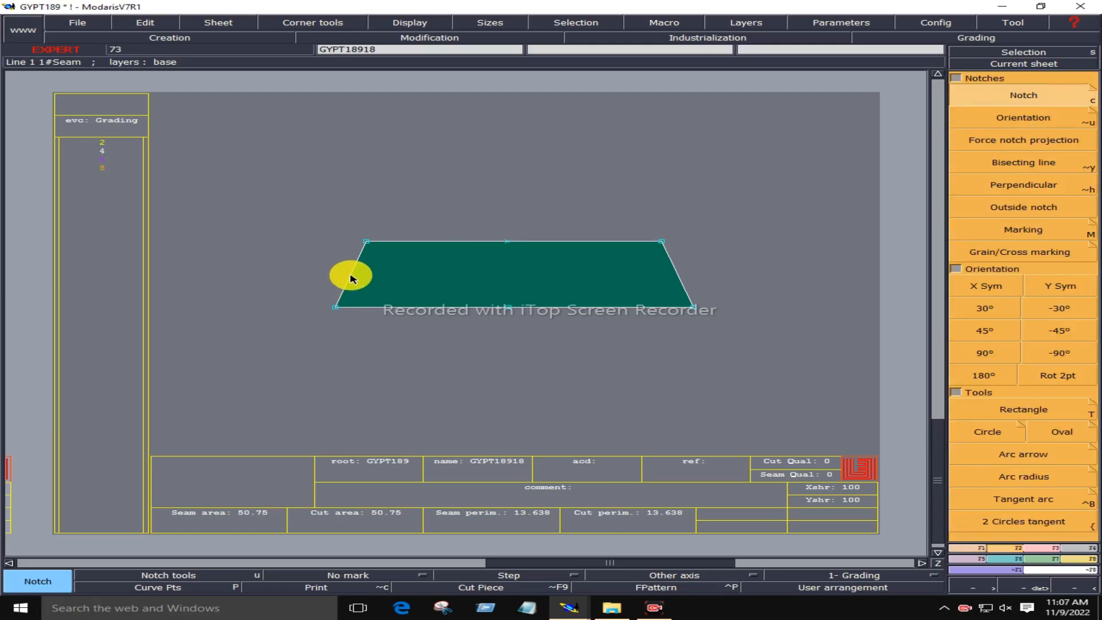
pyautogui.click(351, 278)
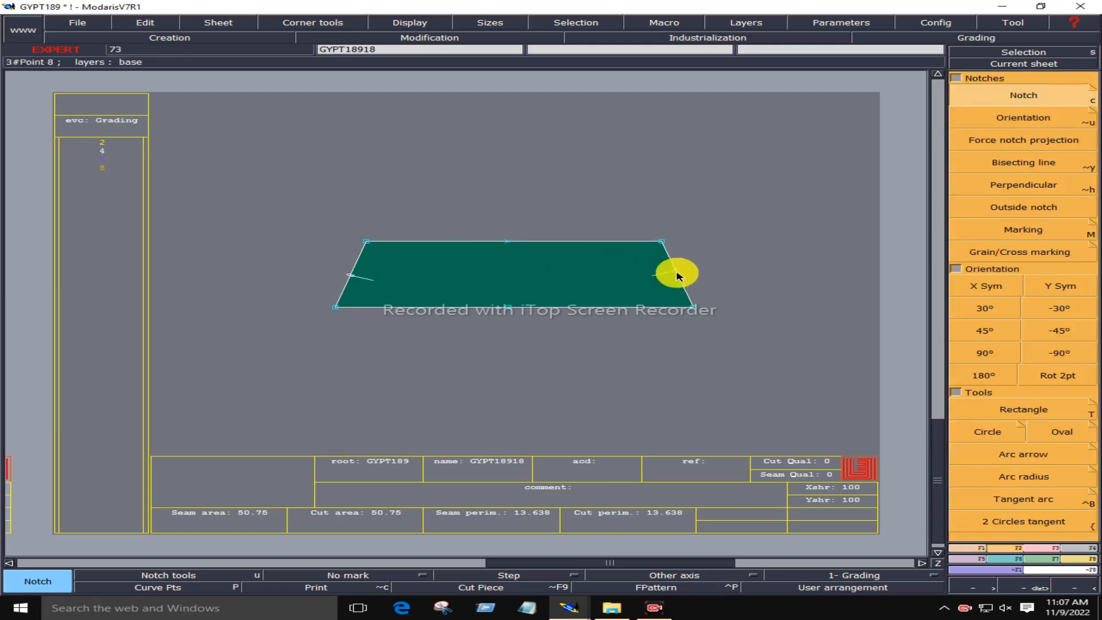
pyautogui.click(681, 282)
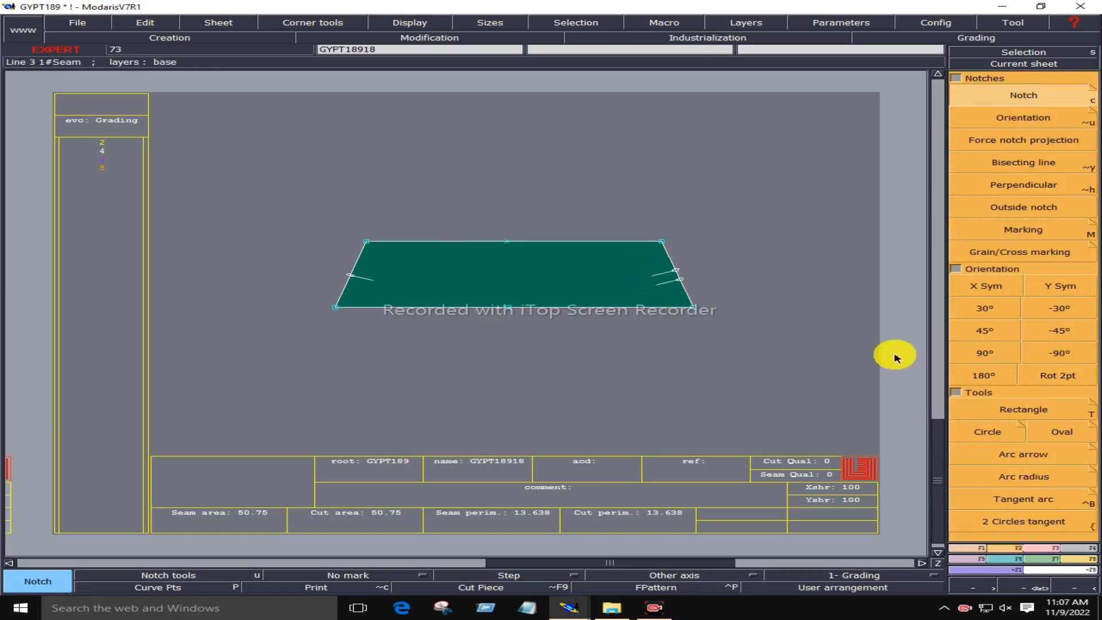
# - Insert edge points at the notch positions on both slanted edges of the extracted piece
pyautogui.click(1036, 548)
pyautogui.click(1025, 332)
pyautogui.click(683, 282)
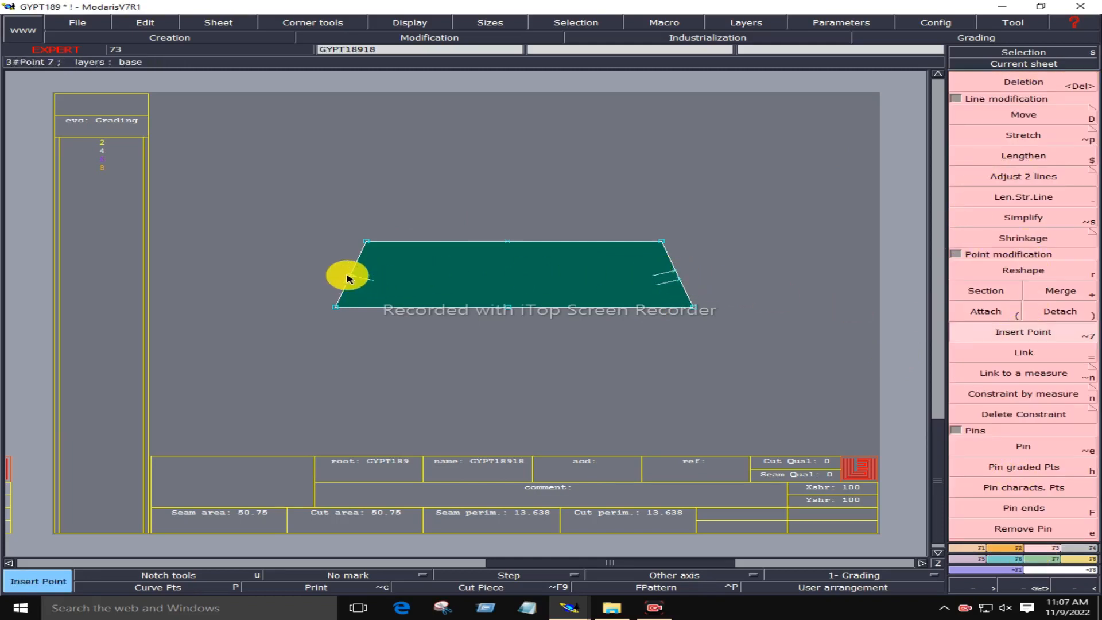
pyautogui.click(1019, 548)
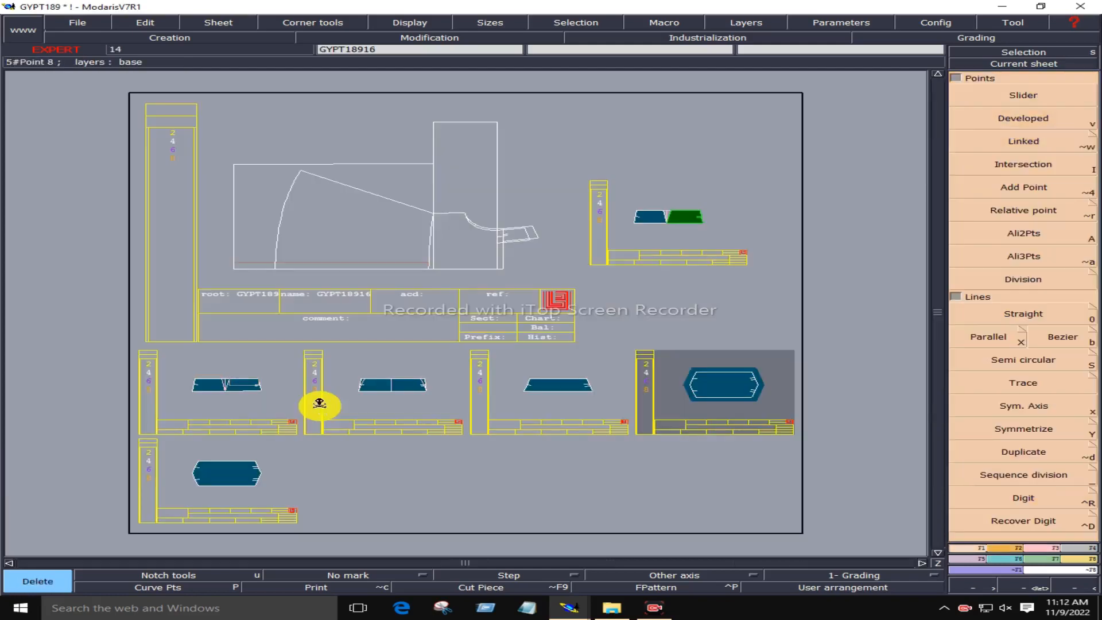
# - Delete the sheets of the two-part assembled piece, the wedge piece and the centre-line piece
pyautogui.click(227, 391)
pyautogui.click(344, 390)
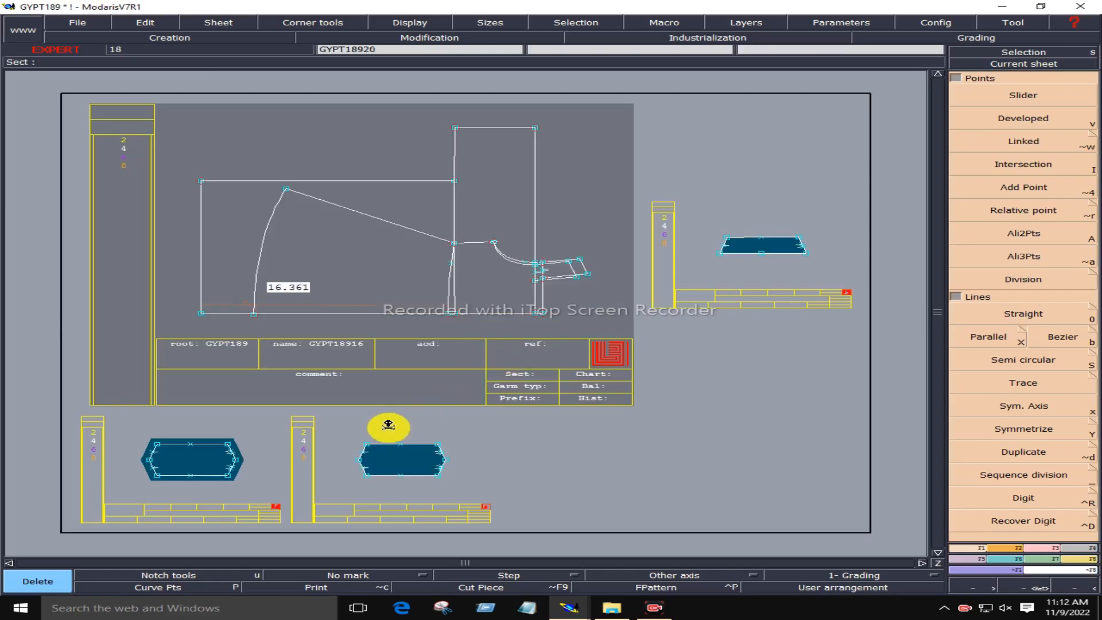
pyautogui.hotkey('shift', 's')
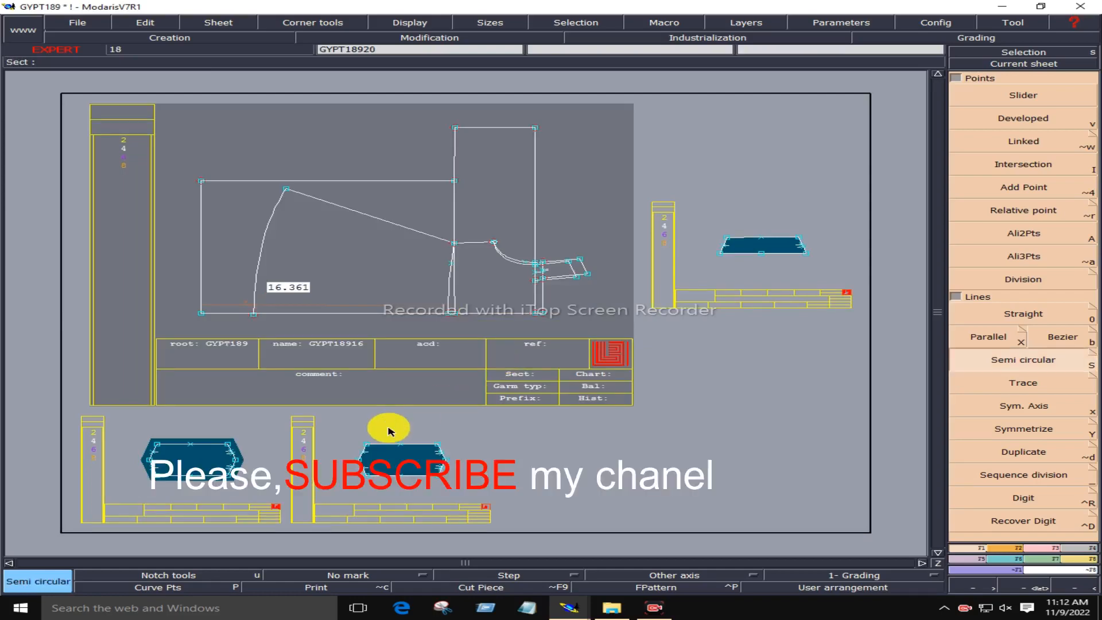
# - Accept the library access paths and save the GYPT189 model over its existing files
pyautogui.hotkey('ctrl', 'a')
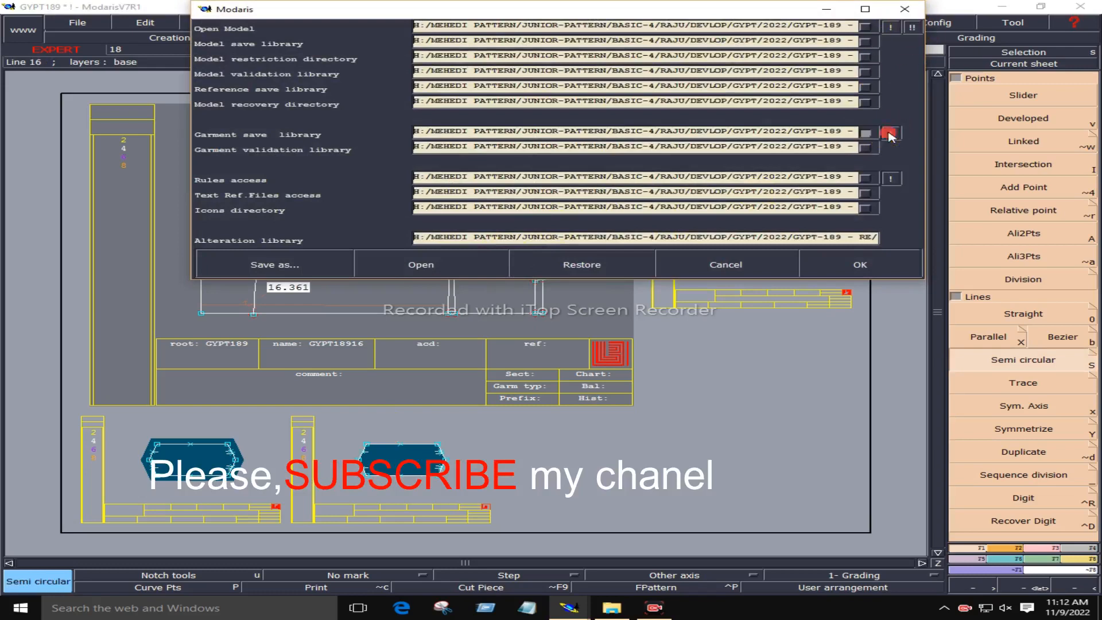
pyautogui.click(868, 261)
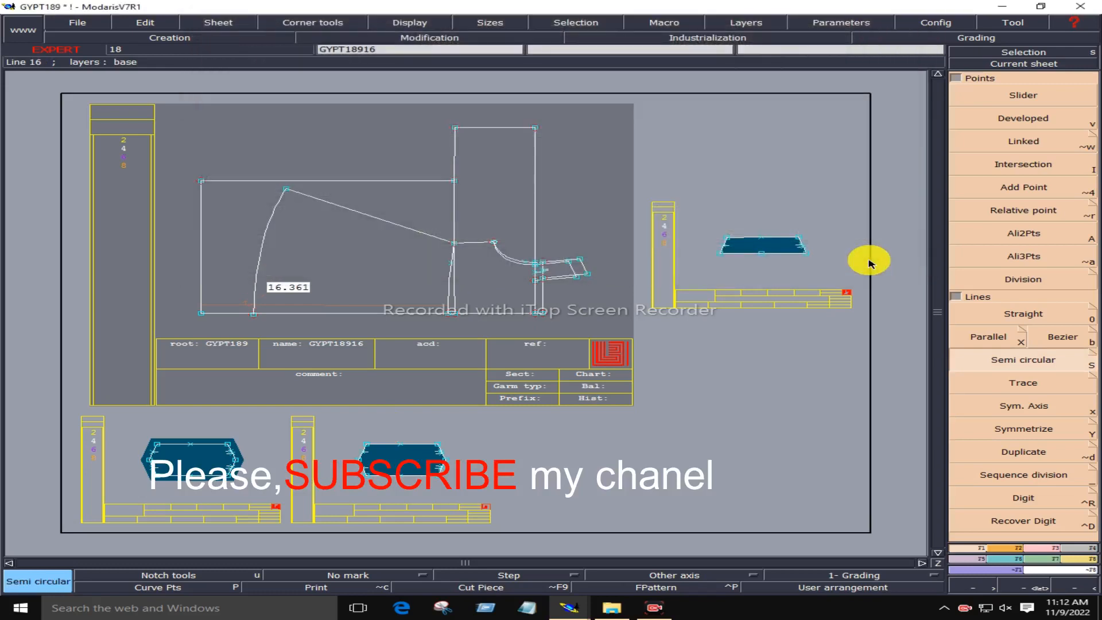
pyautogui.click(462, 382)
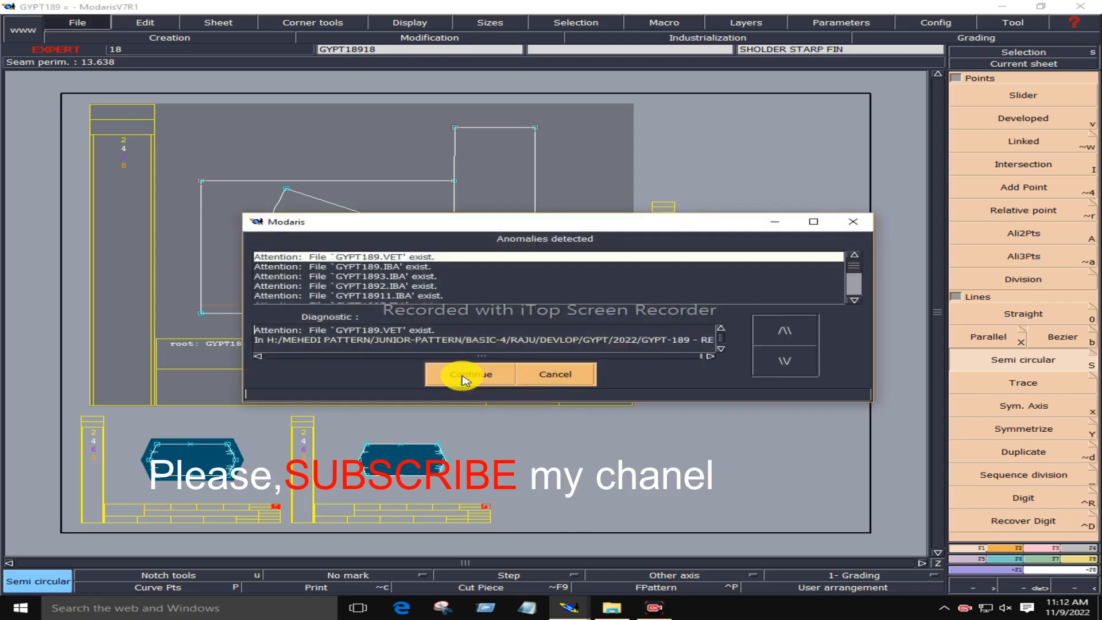
pyautogui.click(459, 375)
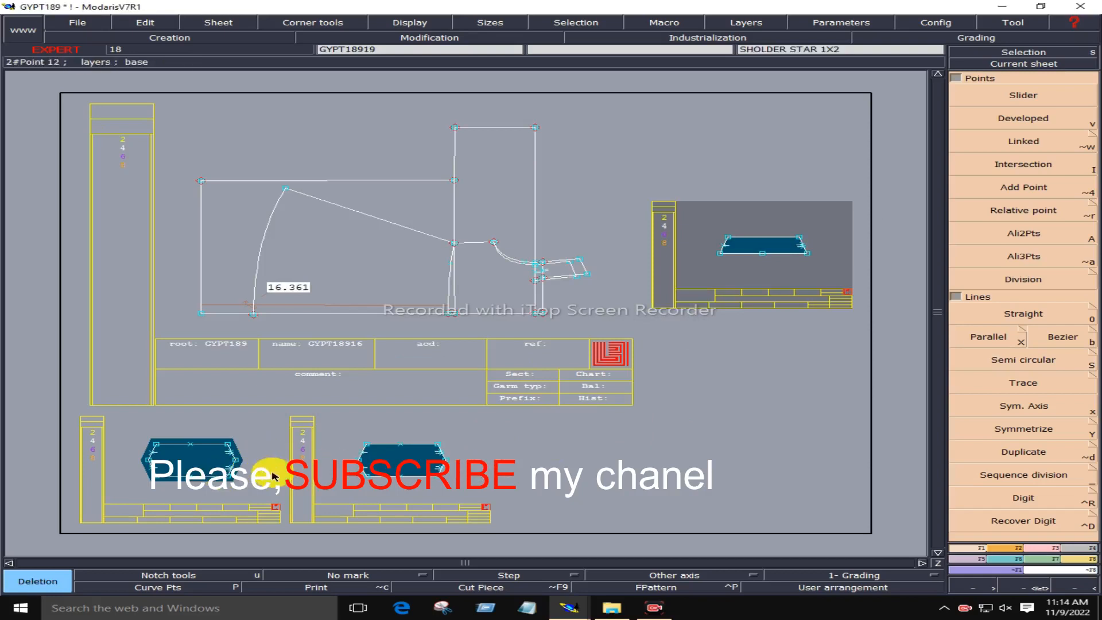
# - Delete the sheet of the hexagonal piece that has no seam allowance
pyautogui.click(381, 469)
pyautogui.click(382, 465)
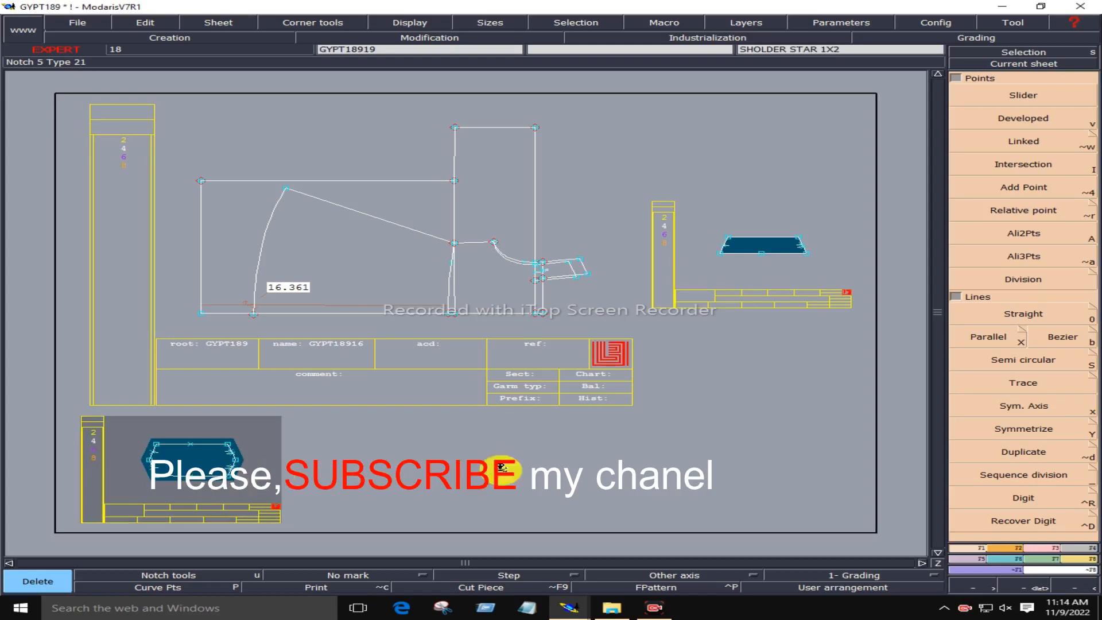
# - Draw a horizontal centre line inside the hexagonal piece from its left corner, and delete the short segment touching that corner
pyautogui.press('Home')
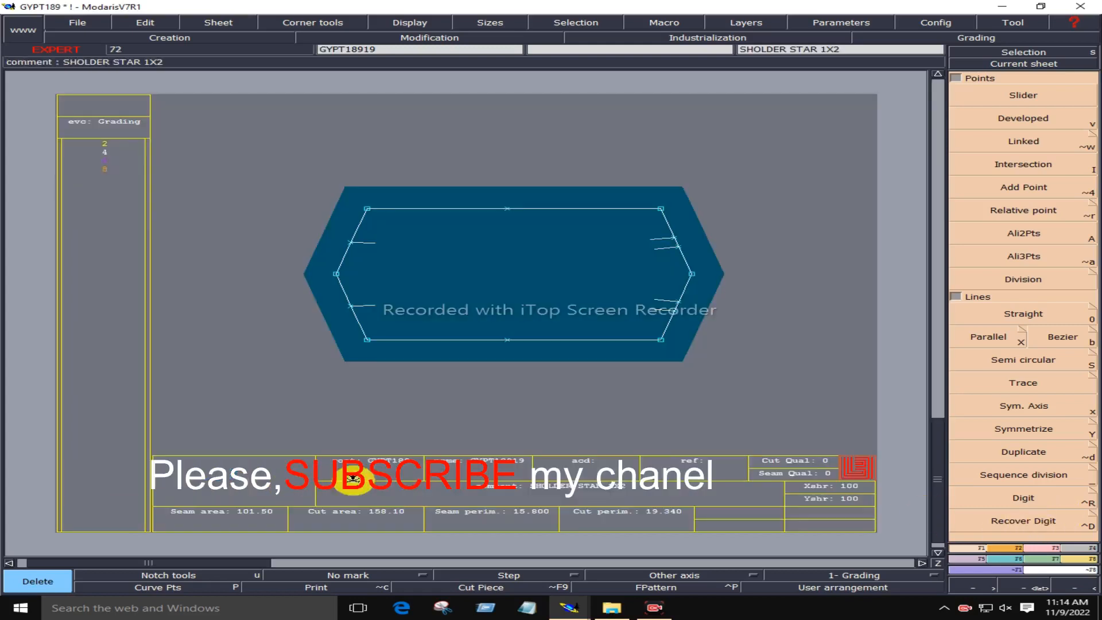
pyautogui.click(1059, 339)
pyautogui.click(335, 275)
pyautogui.click(361, 279)
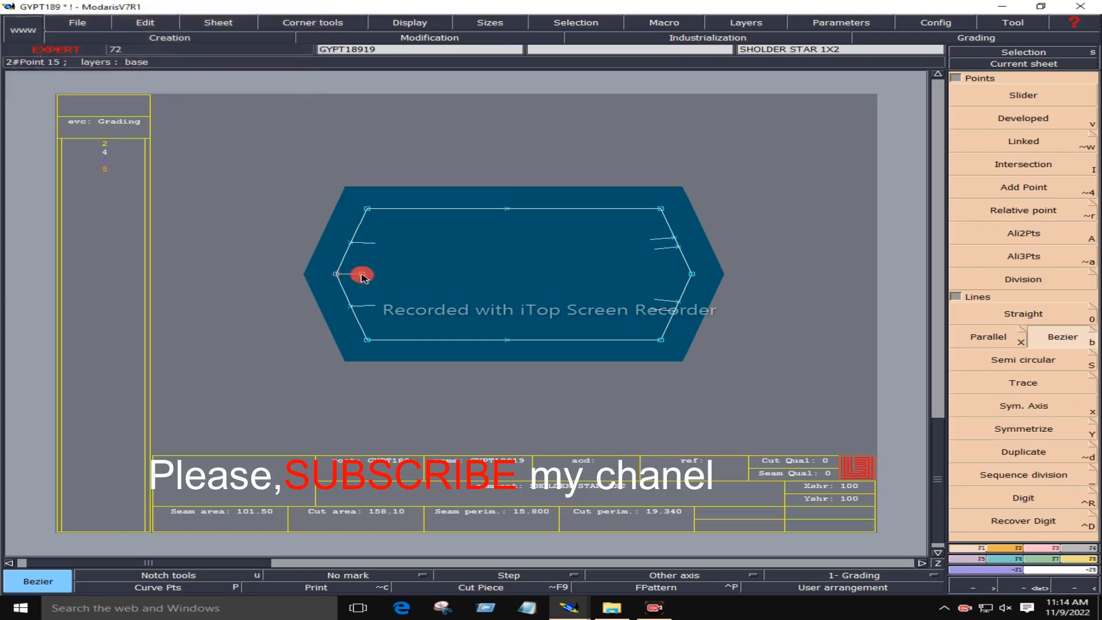
pyautogui.click(652, 279)
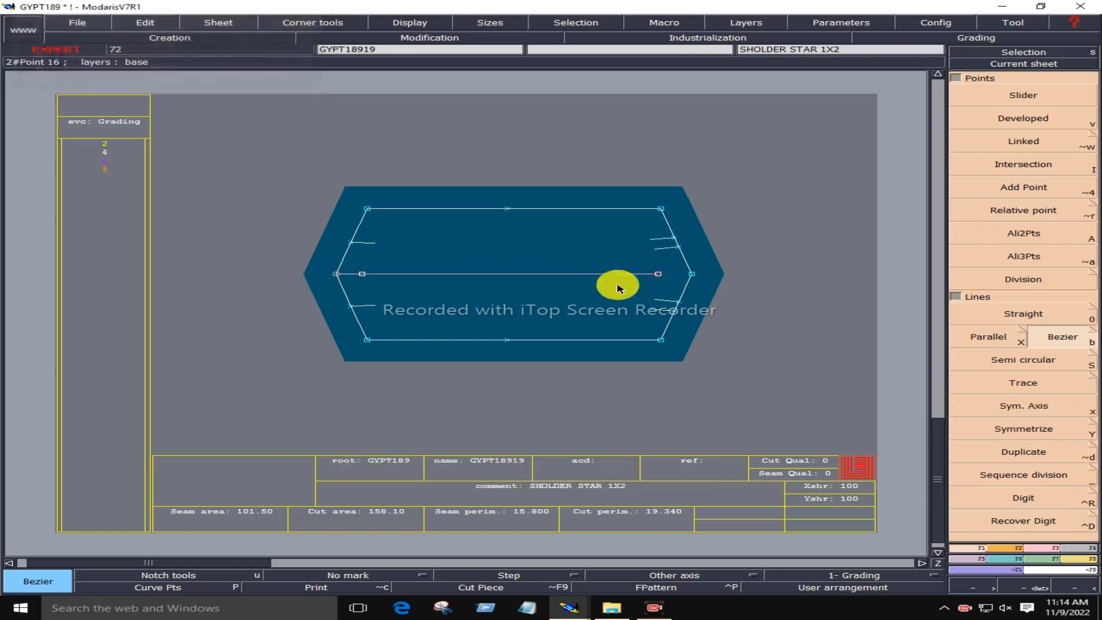
pyautogui.press('Delete')
pyautogui.click(347, 276)
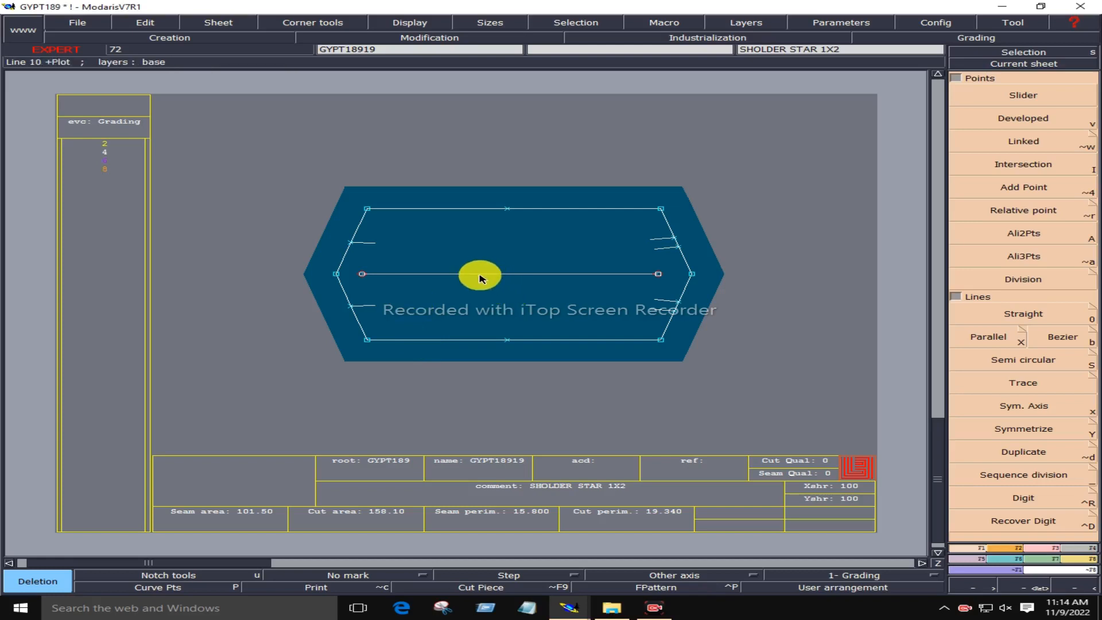
# - Marry the trapezoidal shoulder strap piece to the base pattern, placing its upper-left corner where the neck curve meets the vertical line
pyautogui.press('j')
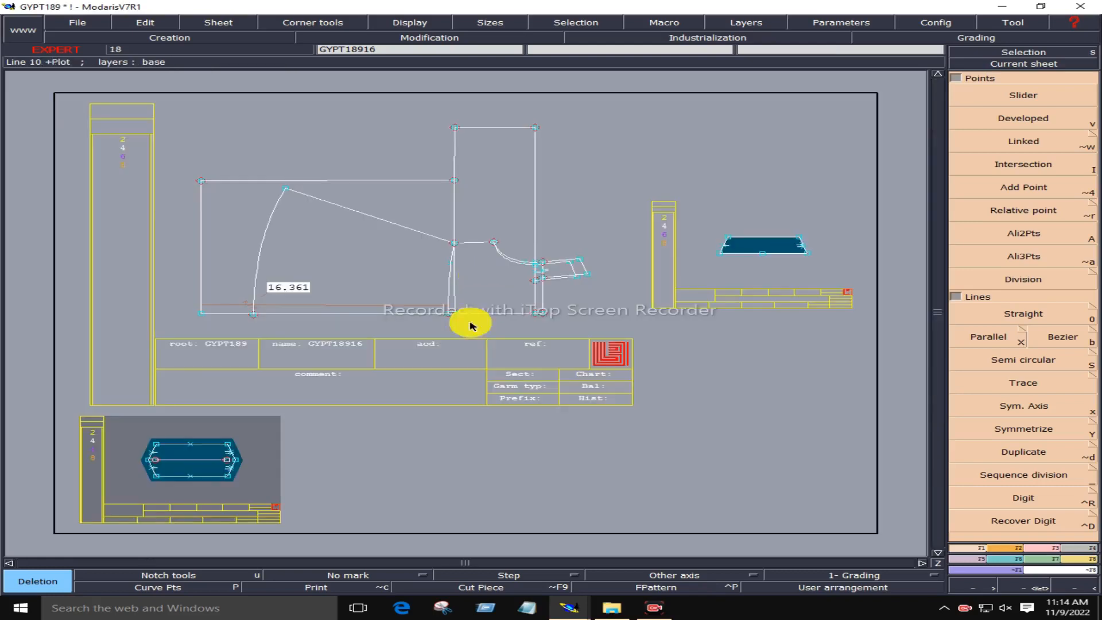
pyautogui.click(1086, 560)
pyautogui.click(1057, 286)
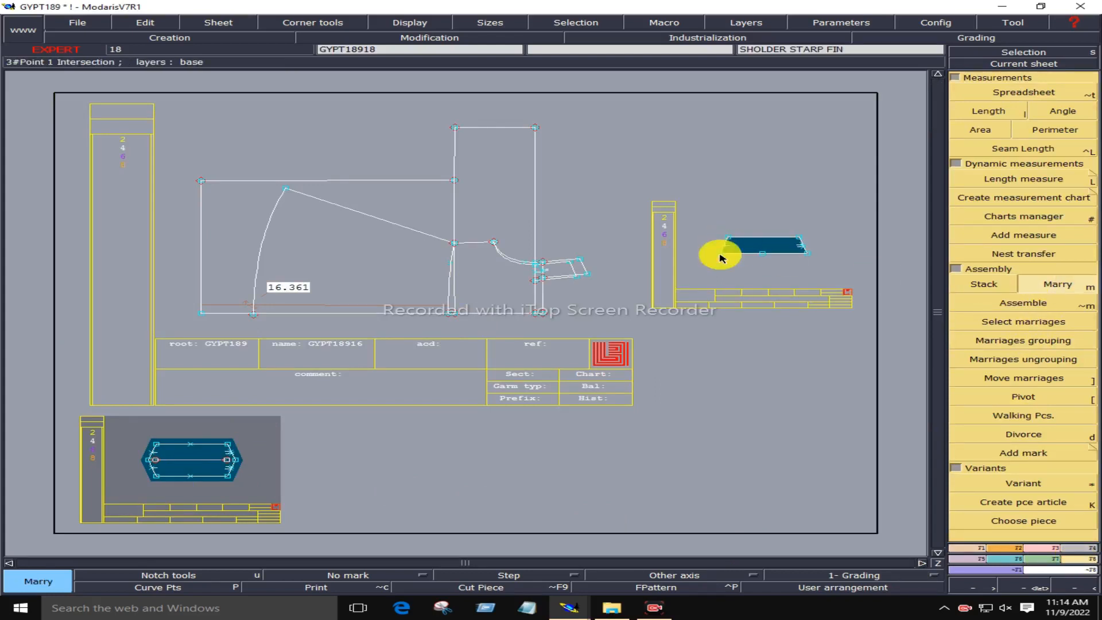
pyautogui.click(652, 295)
pyautogui.click(729, 237)
pyautogui.click(535, 265)
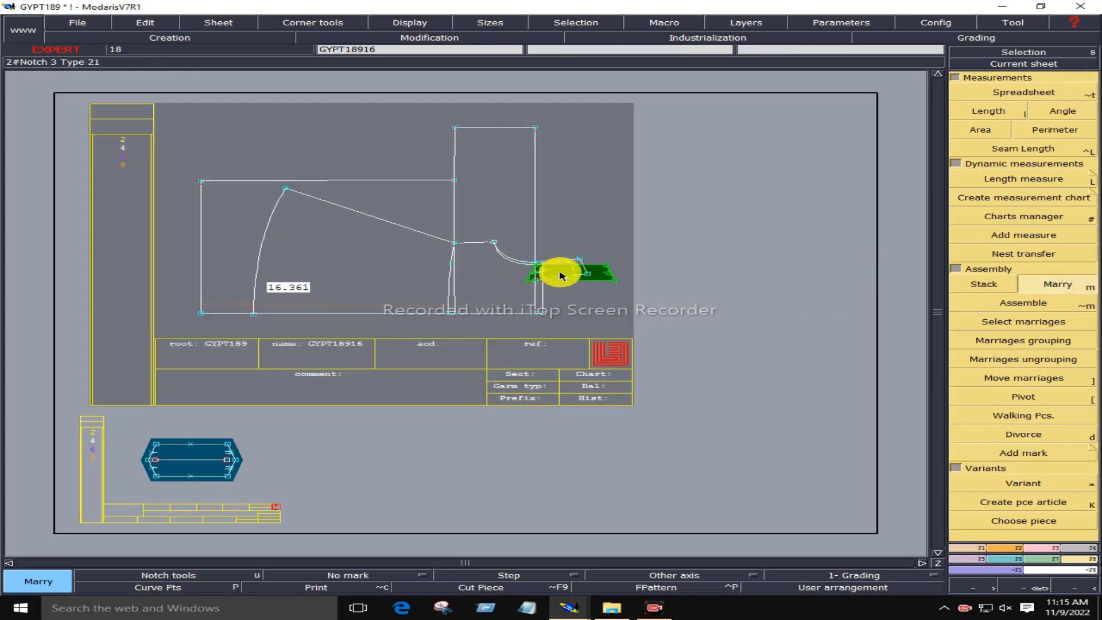
# - Pivot the married strap piece upward about its attached corner on the base pattern
pyautogui.press('Home')
pyautogui.click(1005, 400)
pyautogui.moveTo(818, 353); pyautogui.dragTo(836, 324)
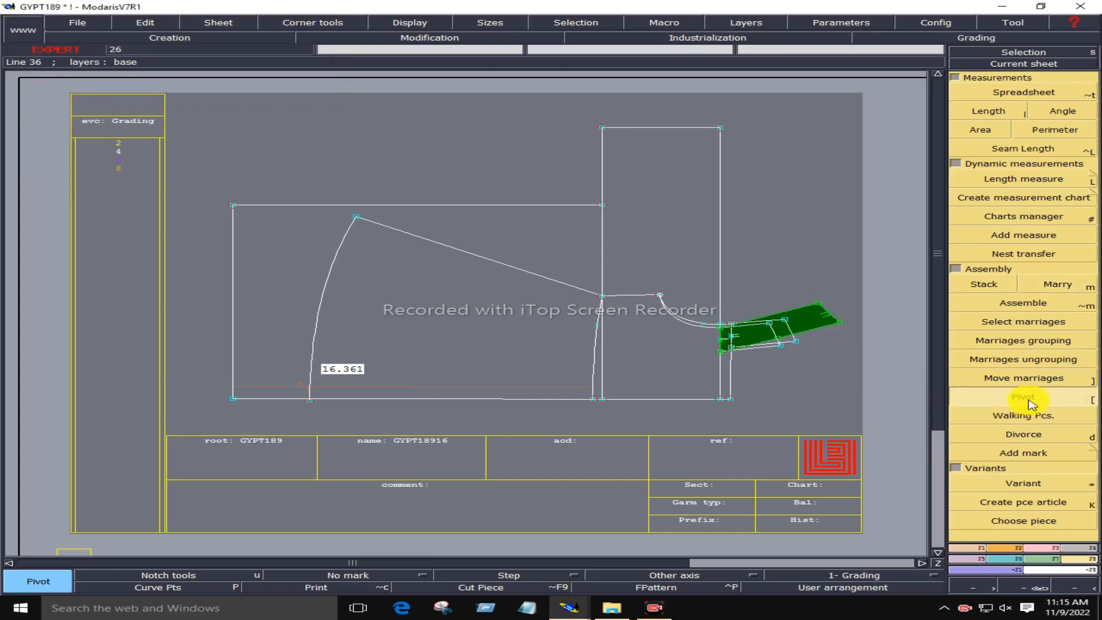
# - Move the married strap piece so its far upper corner sits on the upper end of the short vertical line beside the neckline rectangle
pyautogui.click(1015, 379)
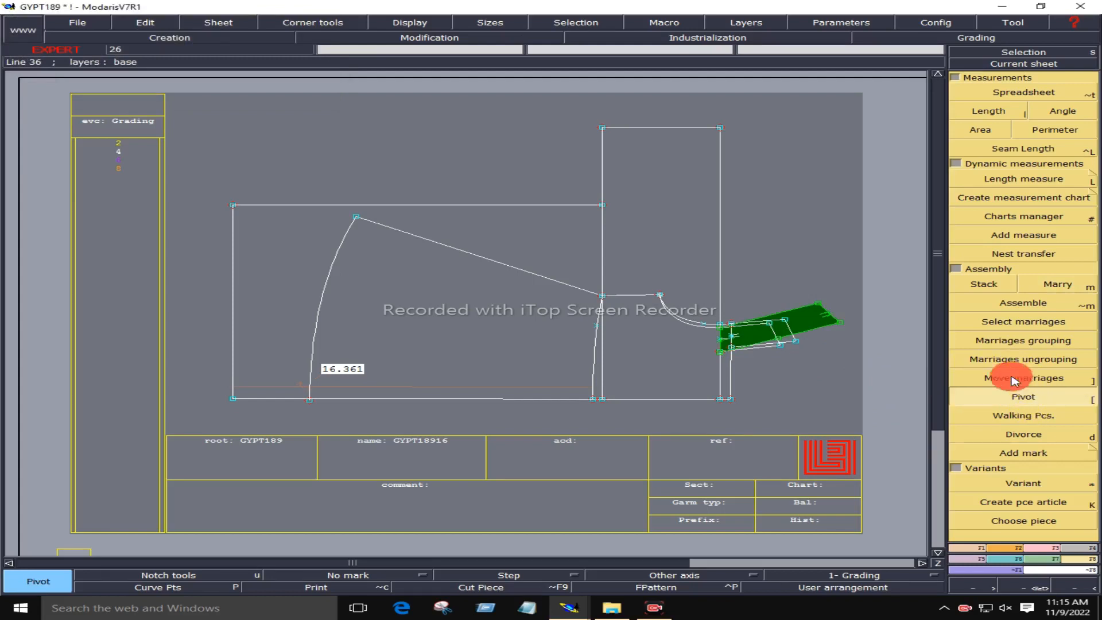
pyautogui.click(821, 306)
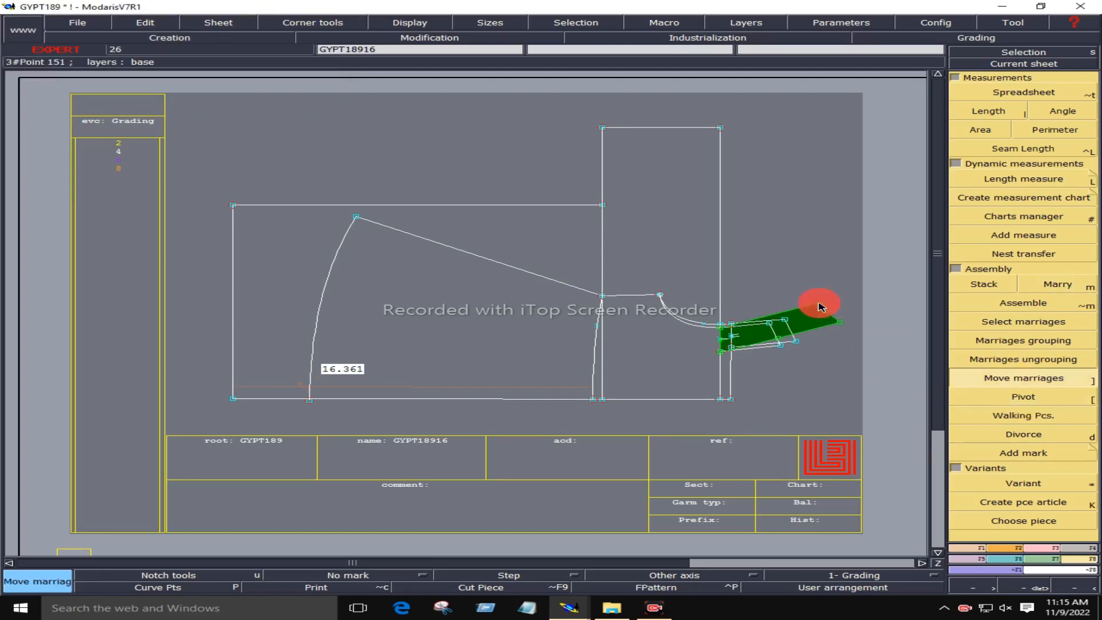
pyautogui.click(731, 324)
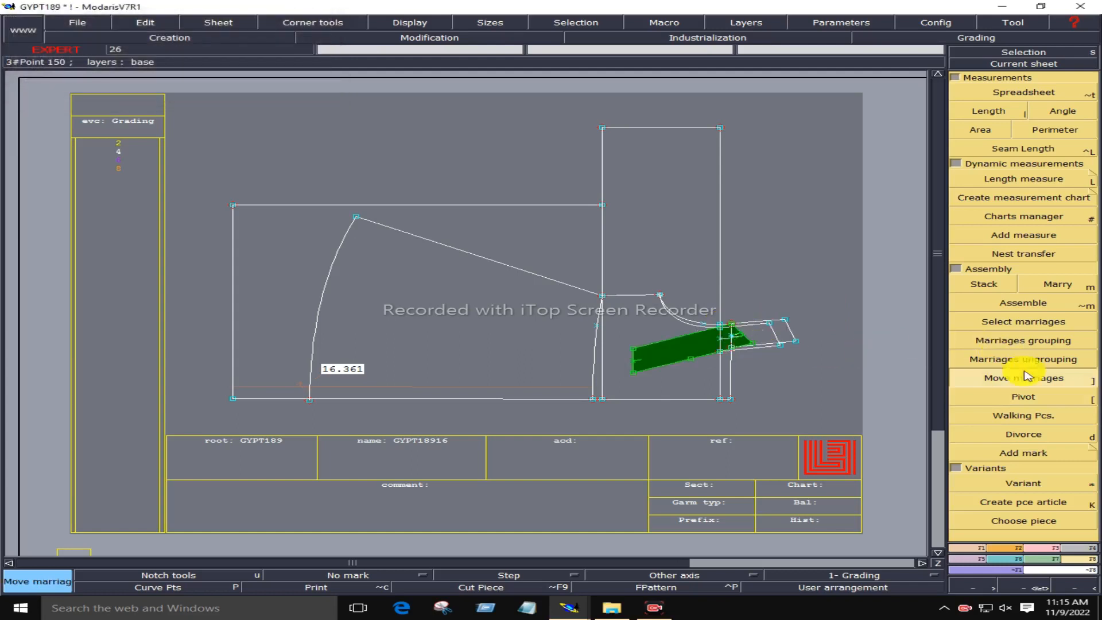
# - Pivot the married strap piece about its attached corner until its slanted end lies along the base pattern's short vertical line
pyautogui.click(1024, 397)
pyautogui.click(738, 342)
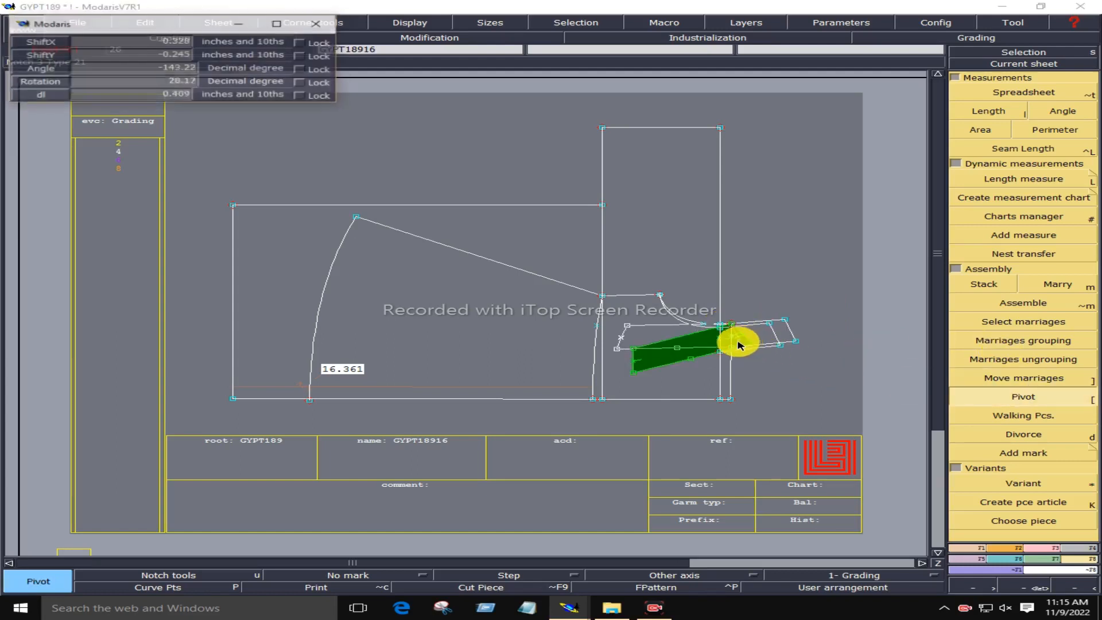
pyautogui.click(730, 345)
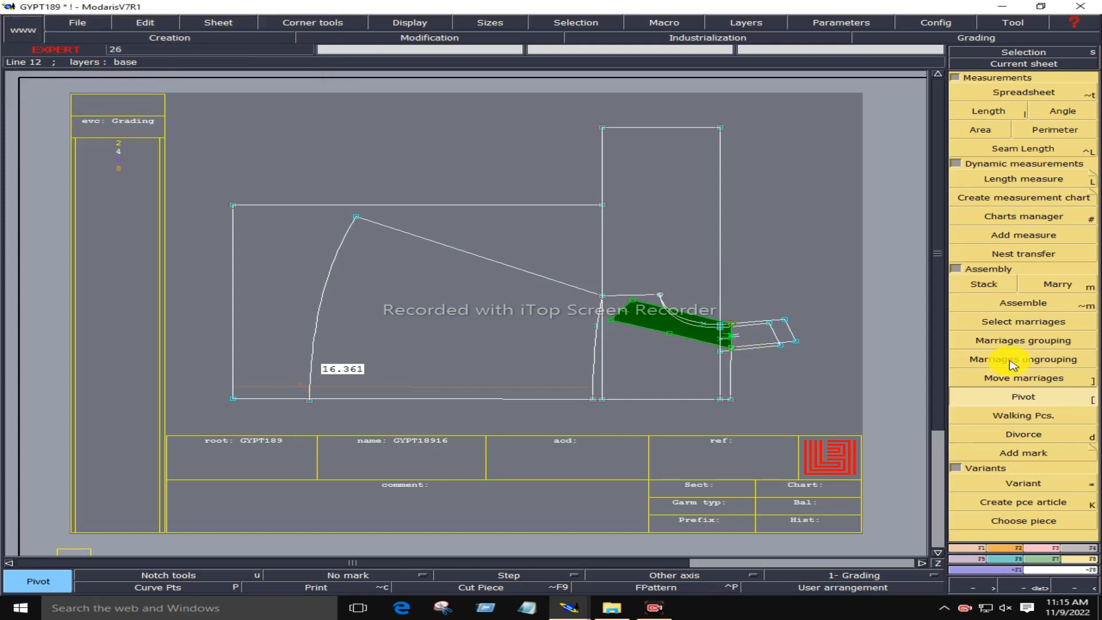
# - Divorce the strap piece from the base pattern and display all the sheets
pyautogui.click(1019, 436)
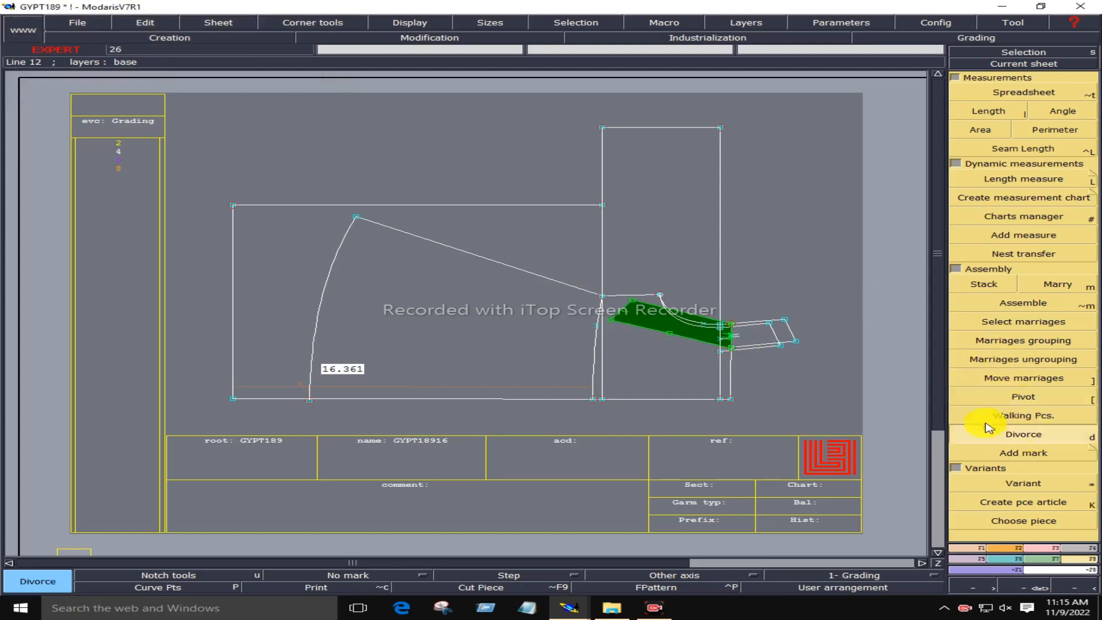
pyautogui.click(681, 325)
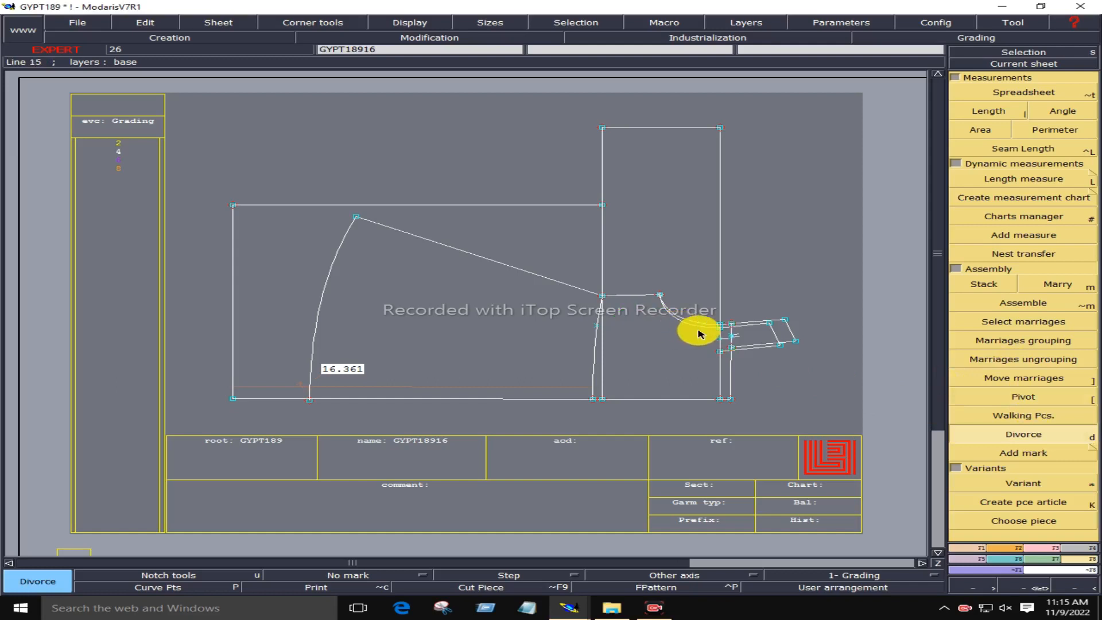
pyautogui.press('j')
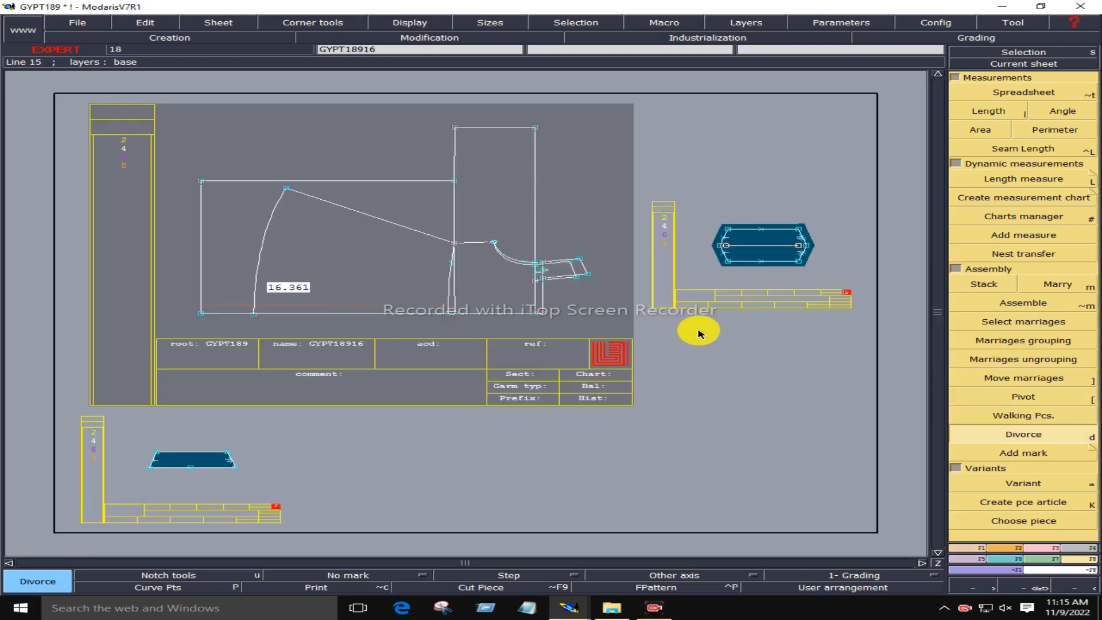